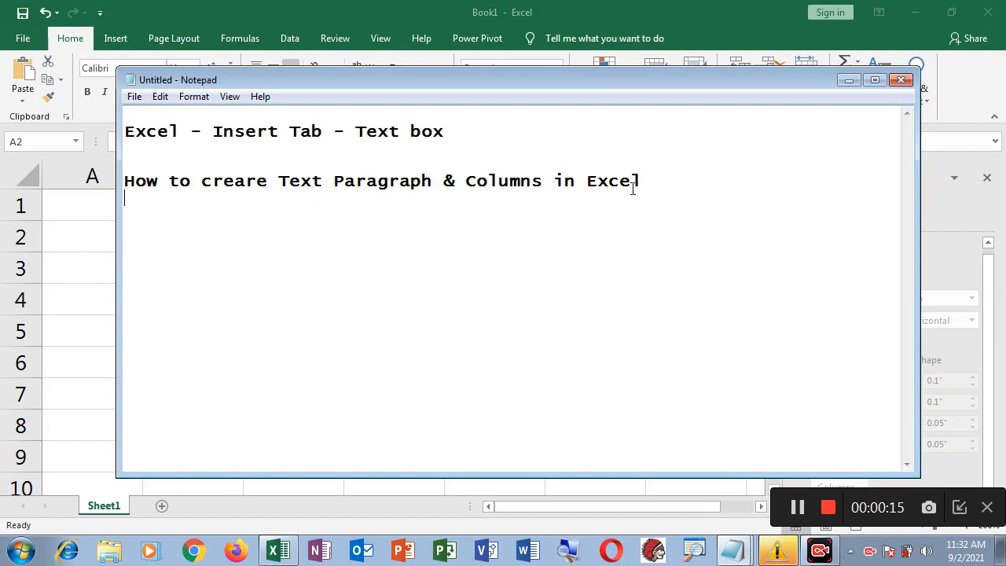
pyautogui.press('Return')
pyautogui.moveTo(214, 132); pyautogui.dragTo(321, 132)
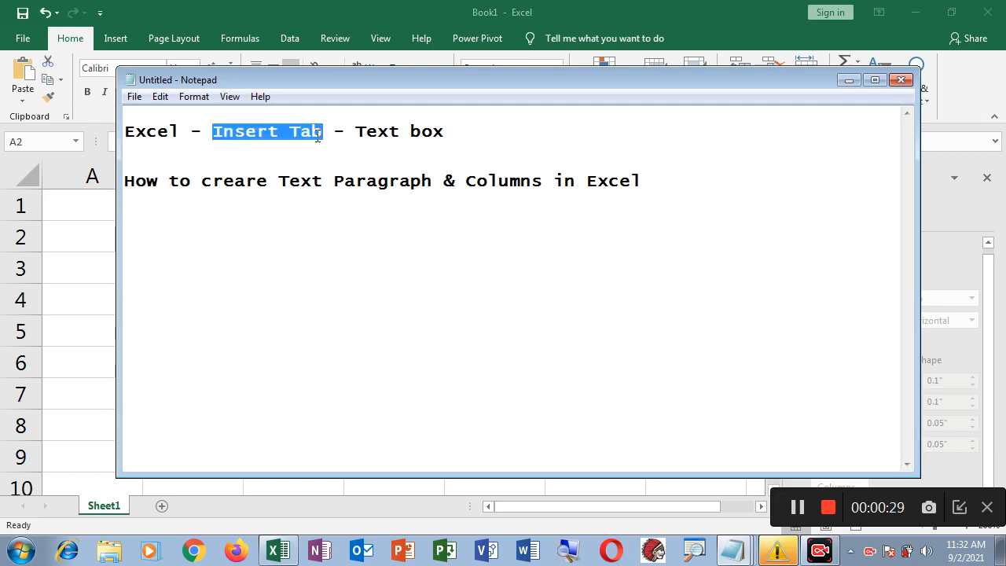
pyautogui.moveTo(358, 132); pyautogui.dragTo(405, 132)
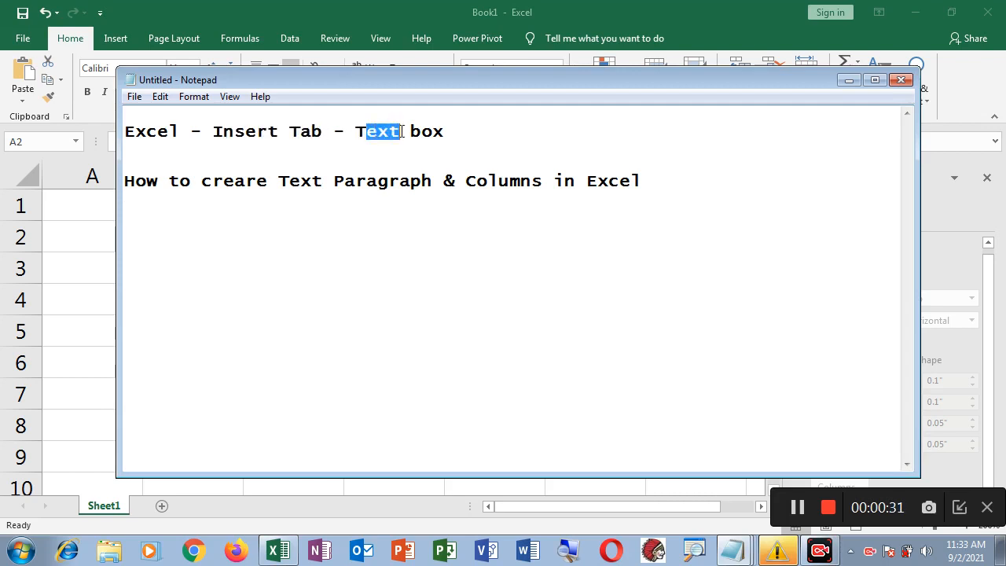
pyautogui.click(460, 134)
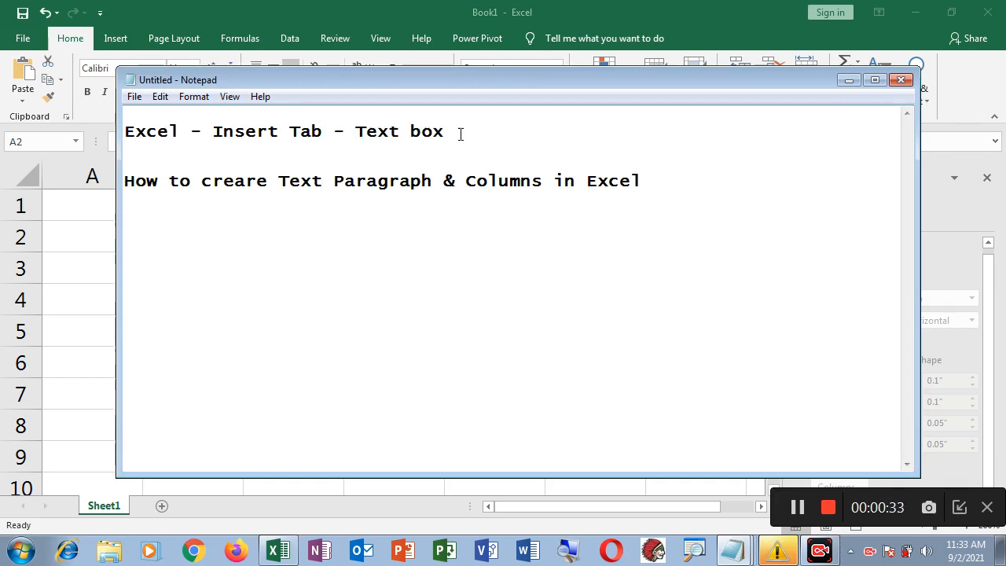
# Switch to Excel and draw a text box spanning about cells A1 to F10
pyautogui.click(88, 233)
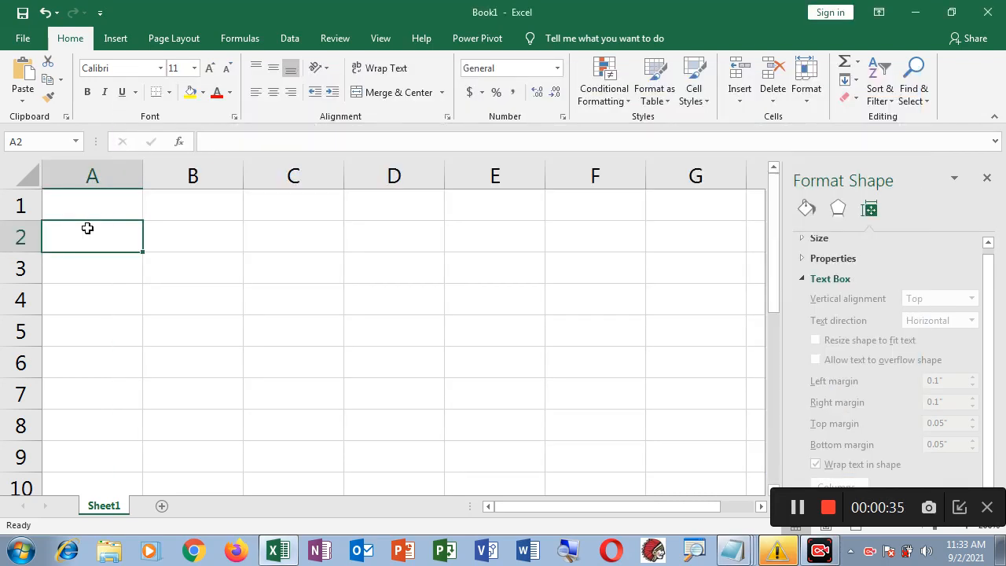
pyautogui.click(87, 208)
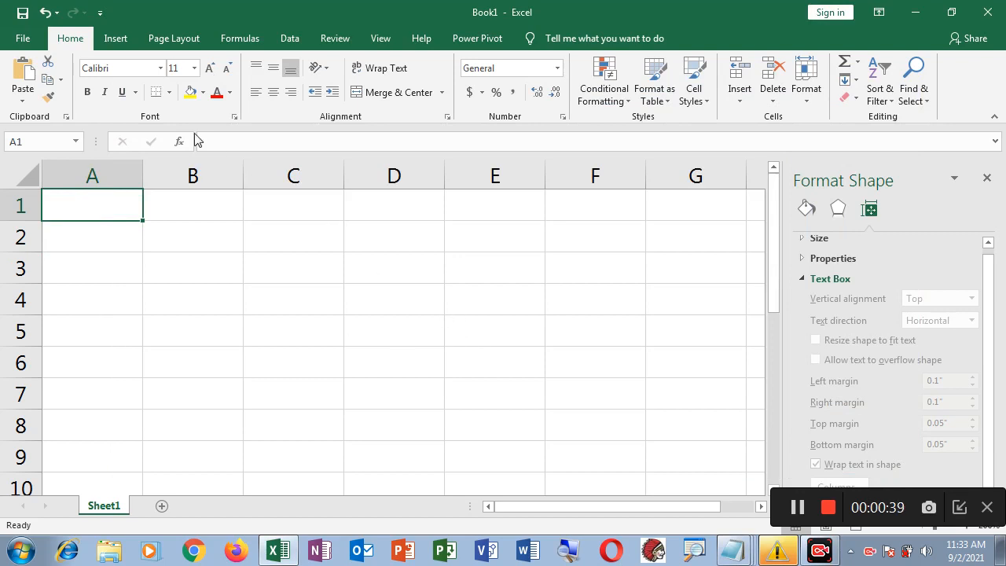
pyautogui.click(118, 40)
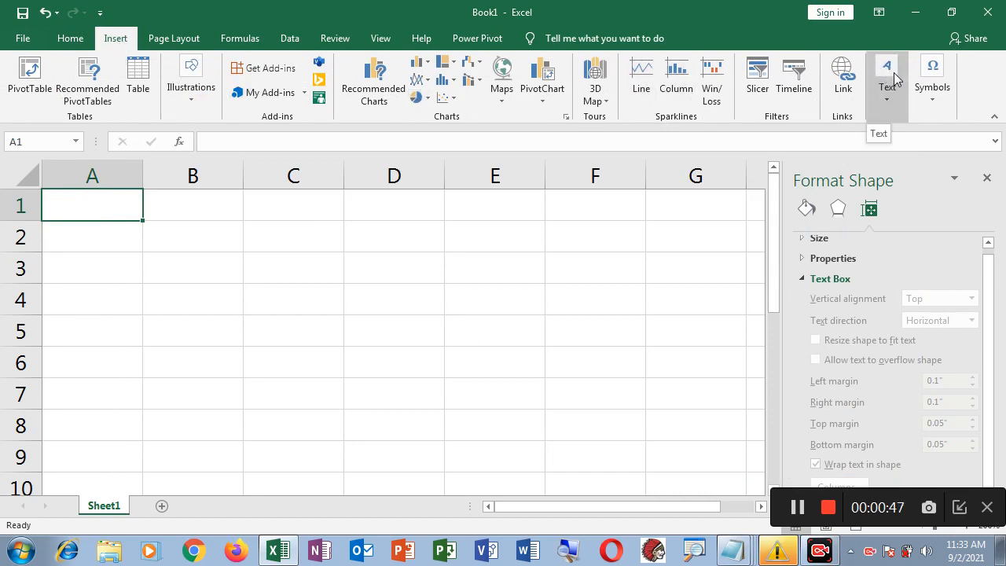
pyautogui.click(885, 102)
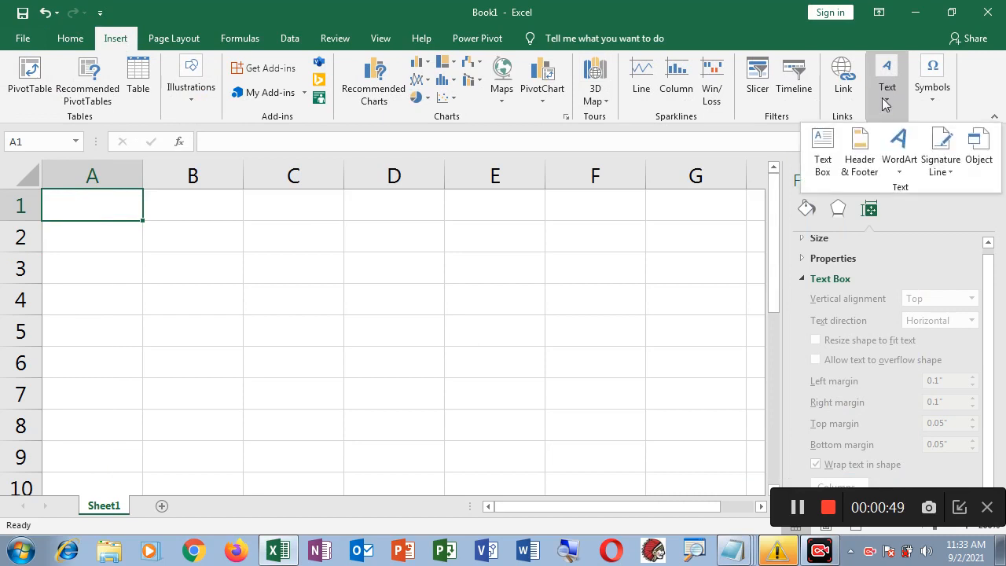
pyautogui.click(823, 161)
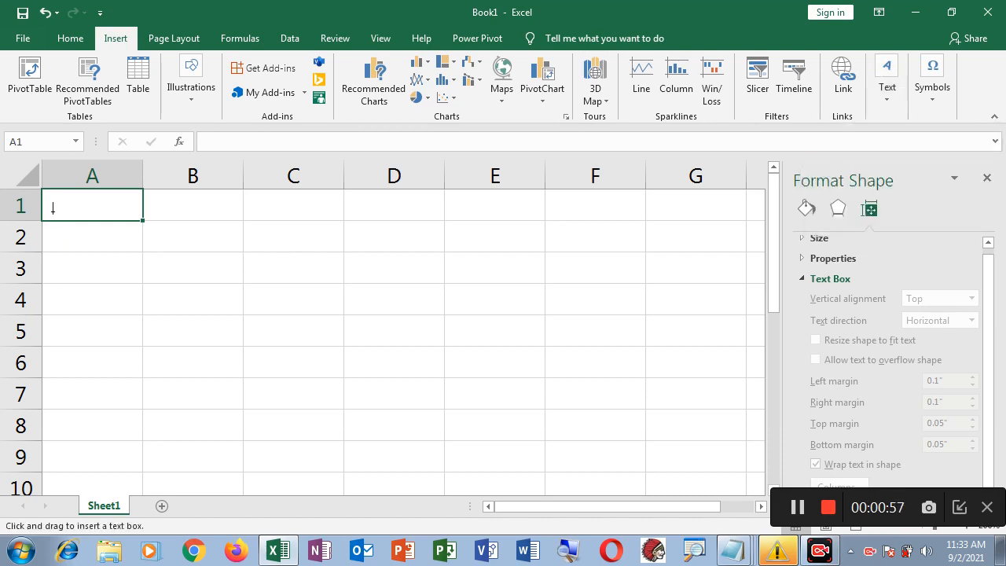
pyautogui.moveTo(52, 202)
pyautogui.mouseDown()
pyautogui.moveTo(58, 239)
pyautogui.moveTo(207, 354)
pyautogui.moveTo(480, 452)
pyautogui.moveTo(617, 483)
pyautogui.mouseUp()
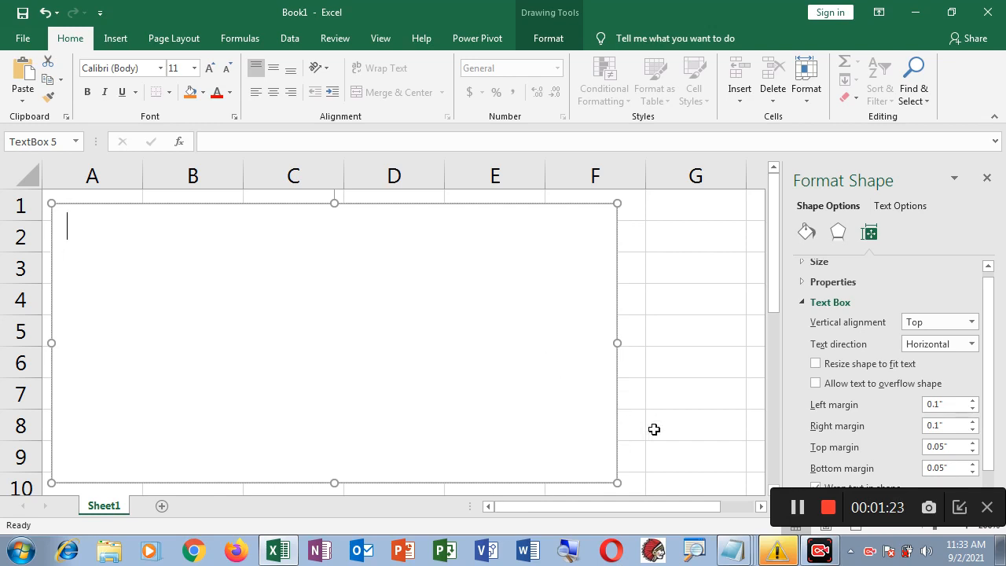
# Switch to the "skin care product" Notepad file and copy its text from the title through the end of the Cleansing cream paragraph
pyautogui.click(739, 557)
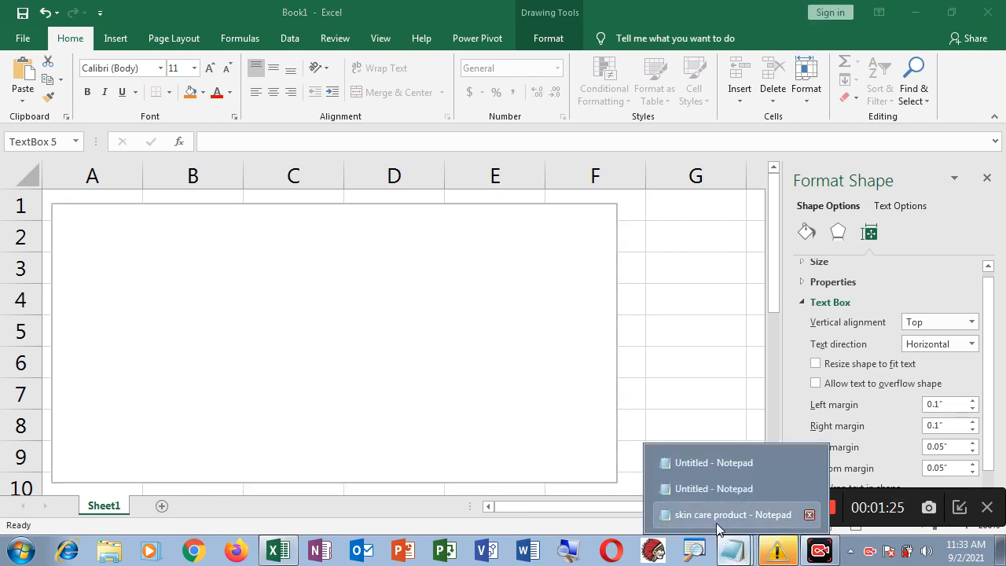
pyautogui.click(719, 514)
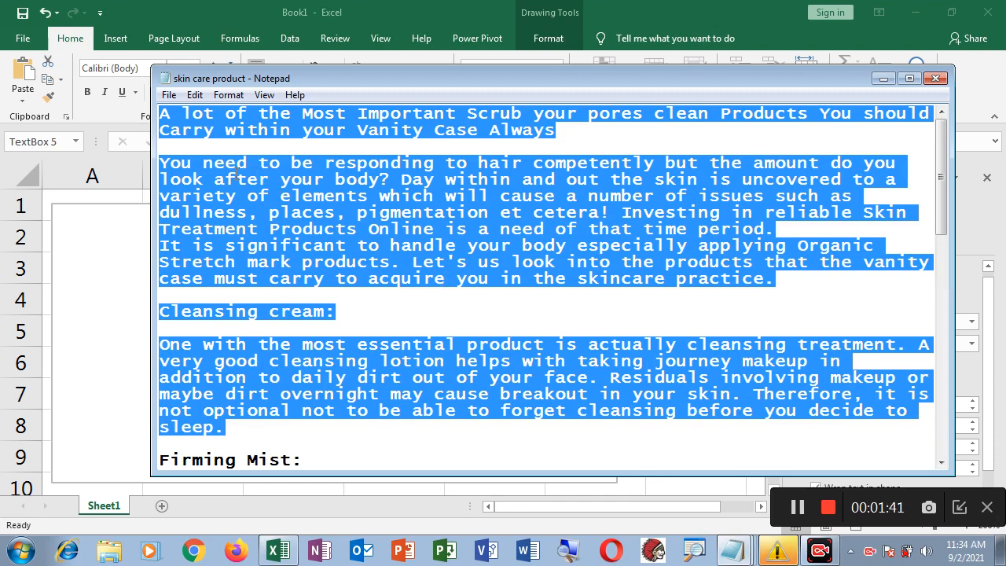
pyautogui.click(344, 214)
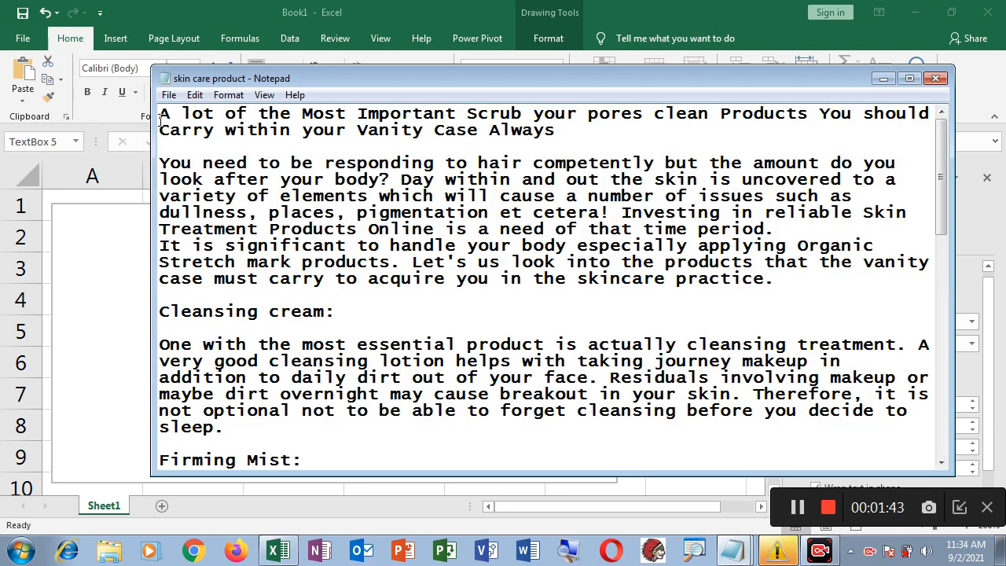
pyautogui.moveTo(160, 117); pyautogui.dragTo(310, 426)
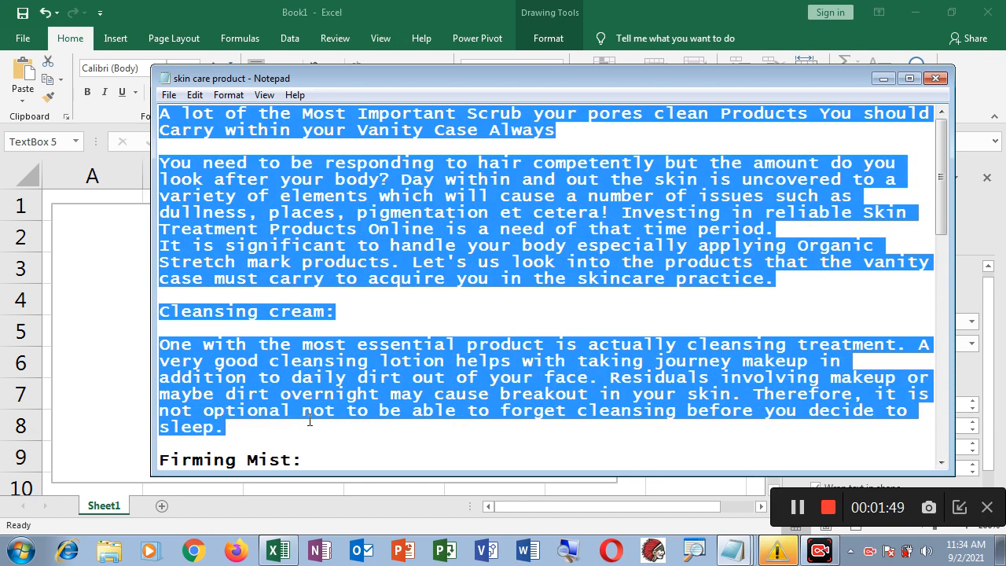
pyautogui.rightClick(287, 183)
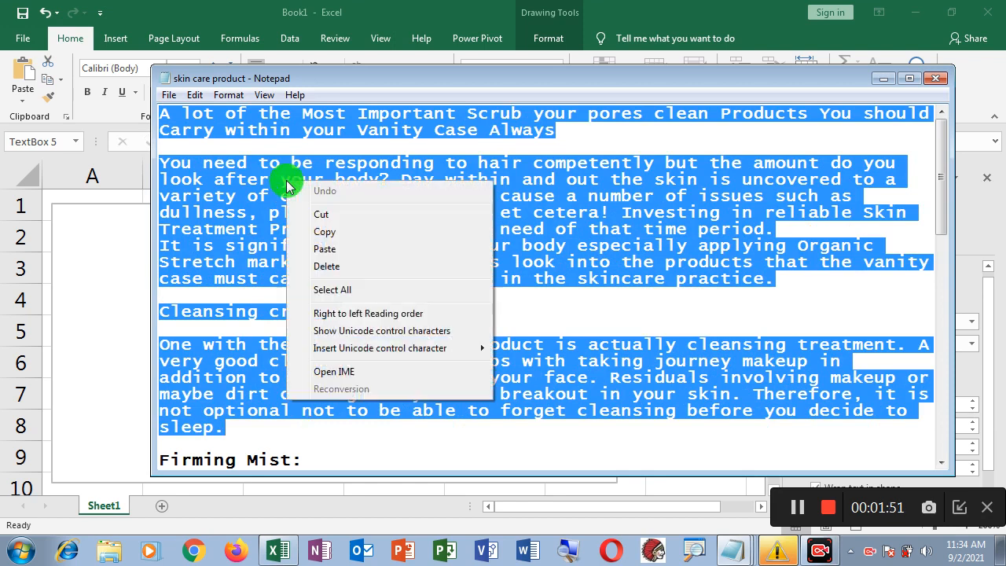
pyautogui.click(332, 233)
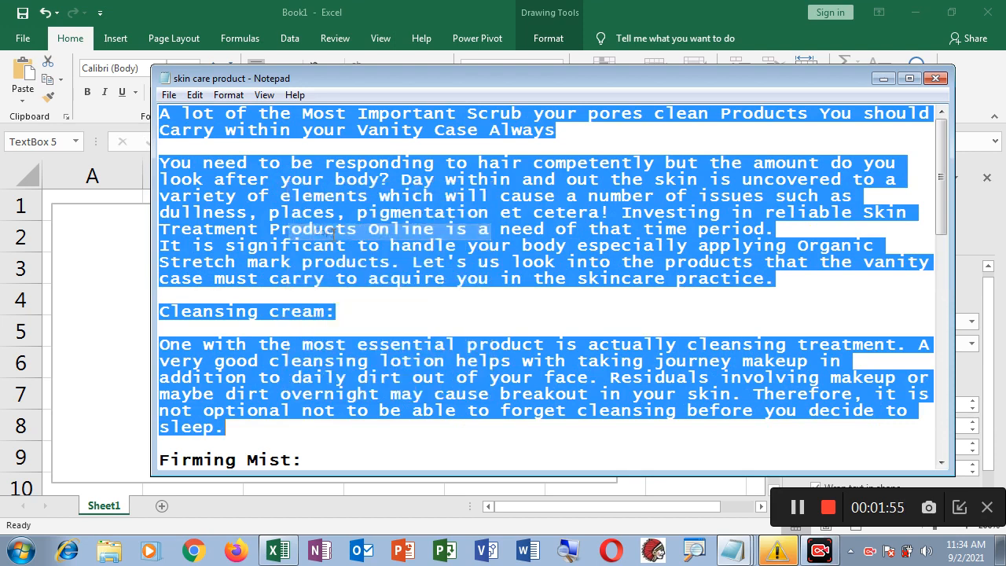
# Return to Excel and paste the copied skin care text into the empty text box as text only
pyautogui.click(93, 243)
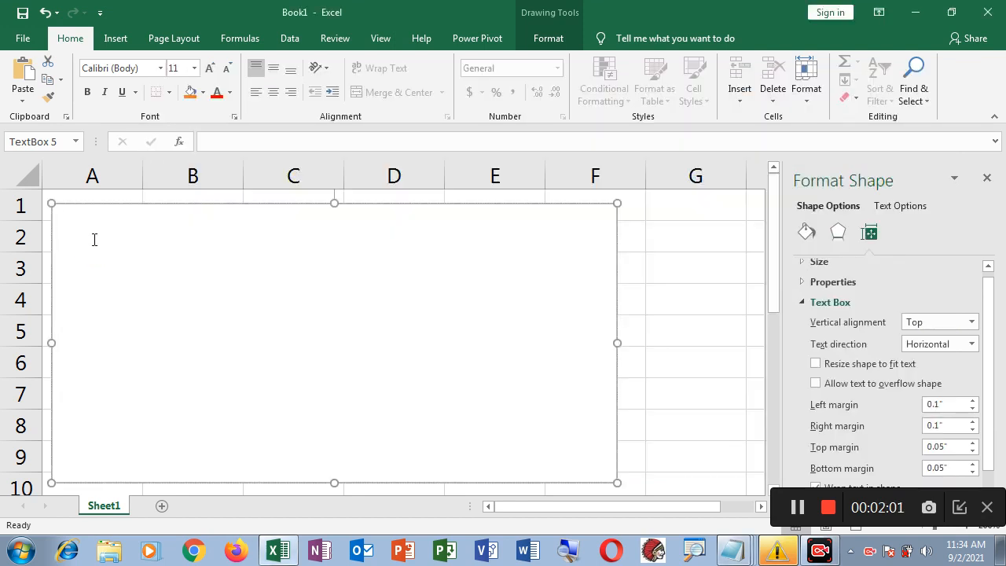
pyautogui.rightClick(84, 235)
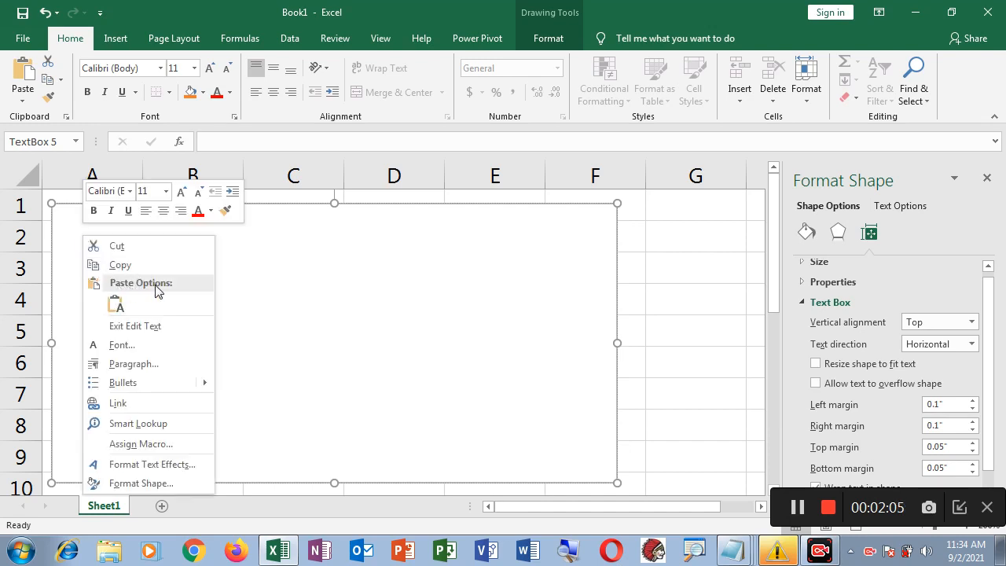
pyautogui.click(121, 305)
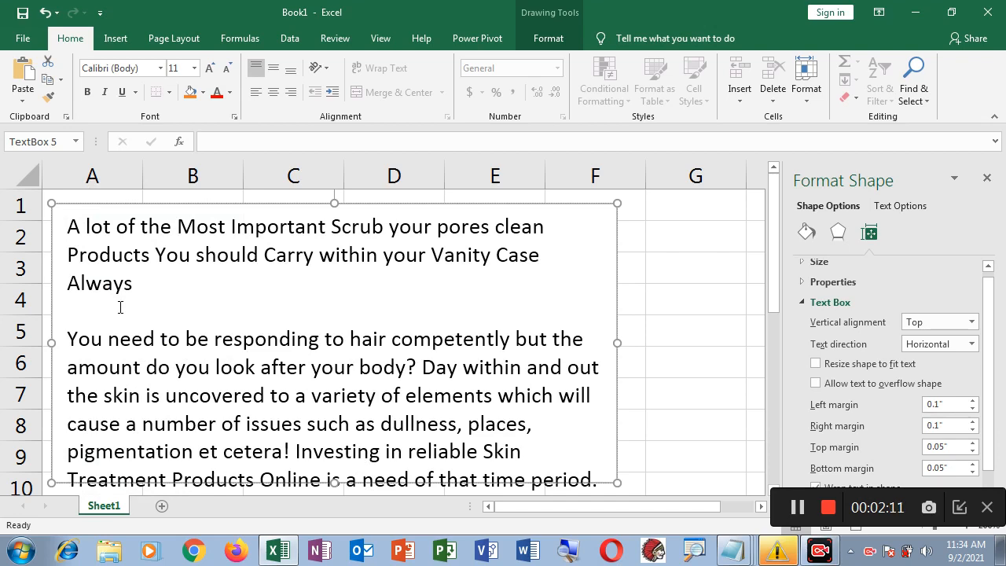
# Extend the text box's lower edge to about row 24 so that it encloses all the pasted text
pyautogui.scroll(-3, 120, 305)
pyautogui.scroll(1, 98, 304)
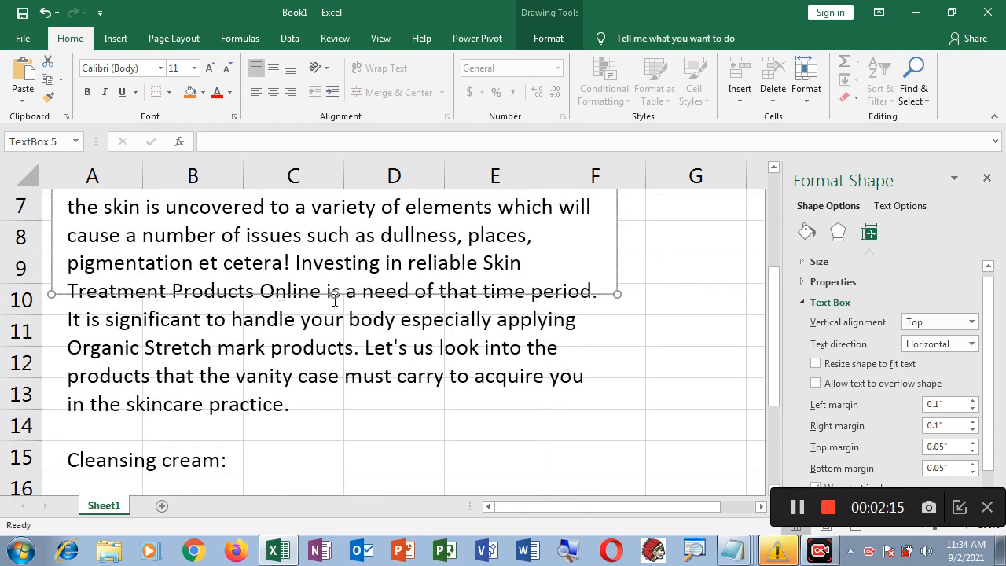
pyautogui.moveTo(331, 294); pyautogui.dragTo(338, 456)
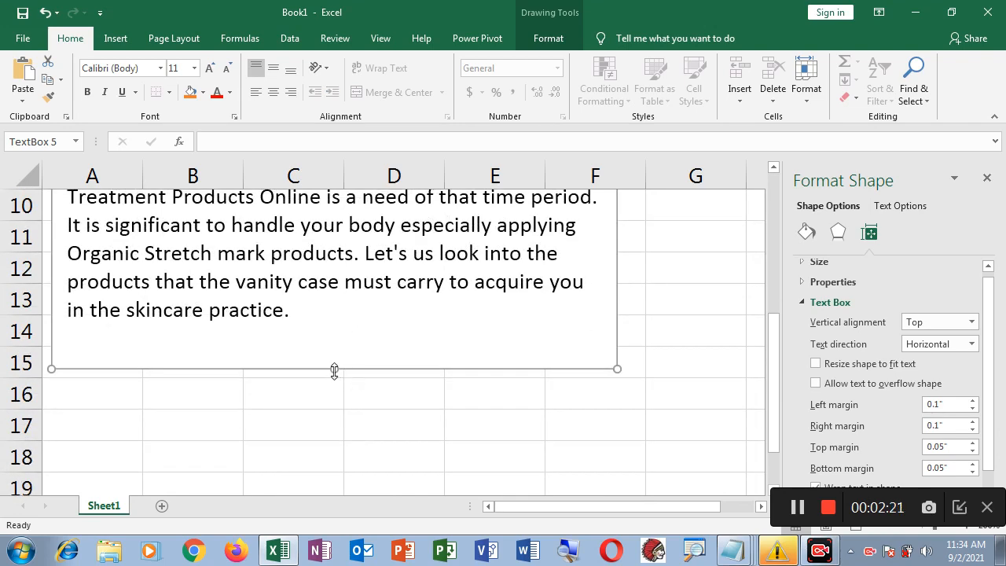
pyautogui.moveTo(335, 369); pyautogui.dragTo(378, 367)
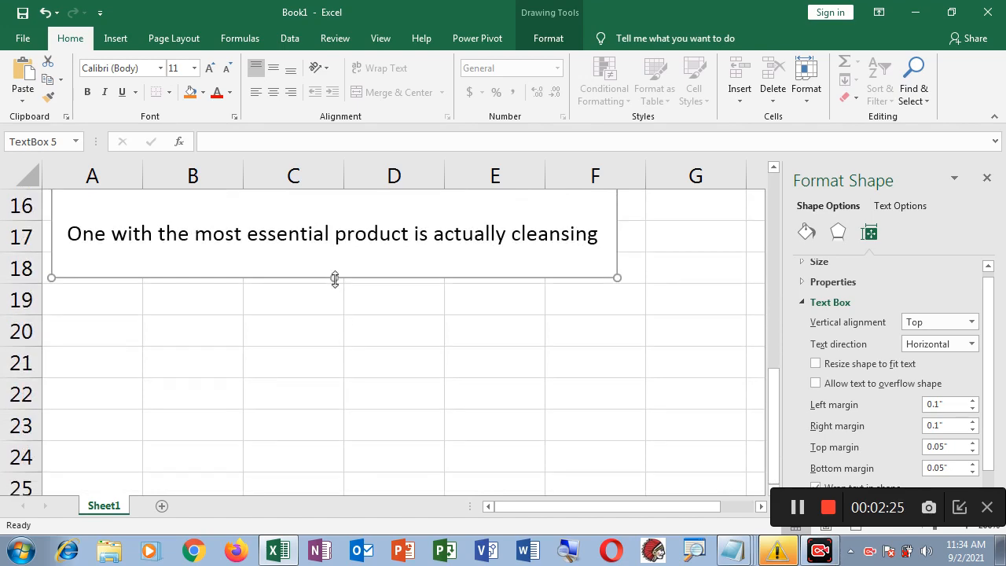
pyautogui.moveTo(335, 281); pyautogui.dragTo(367, 451)
pyautogui.scroll(5, 366, 408)
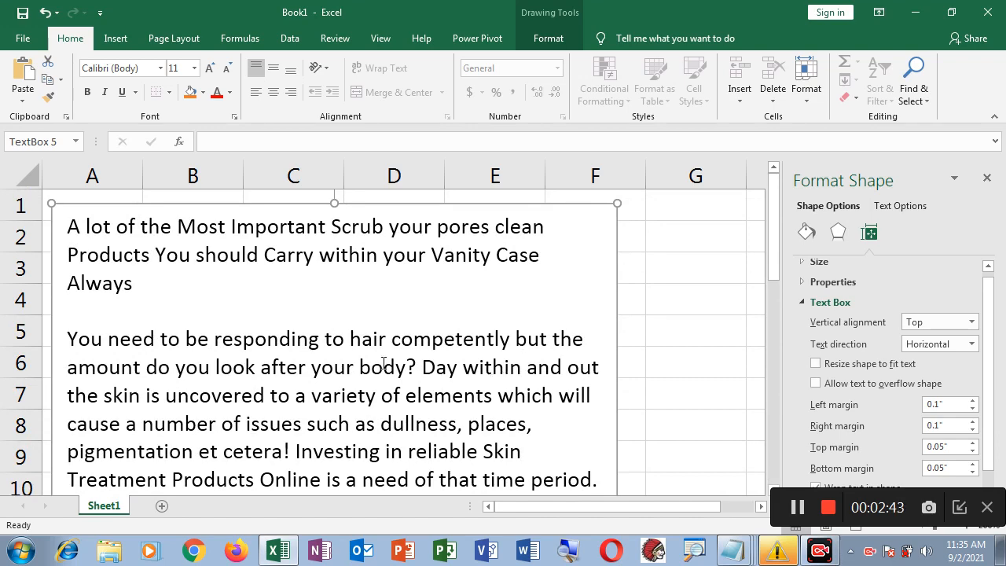
# Insert a blank line after "is a need of that time period." to separate the two paragraphs in the text box
pyautogui.scroll(-1, 273, 321)
pyautogui.scroll(-1, 272, 321)
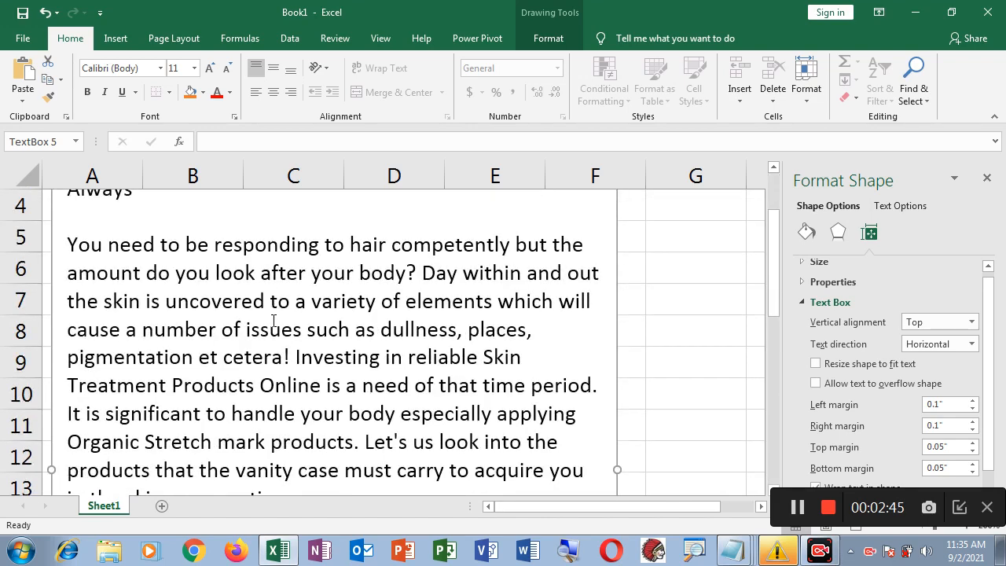
pyautogui.scroll(3, 236, 313)
pyautogui.scroll(-1, 236, 317)
pyautogui.scroll(-1, 560, 397)
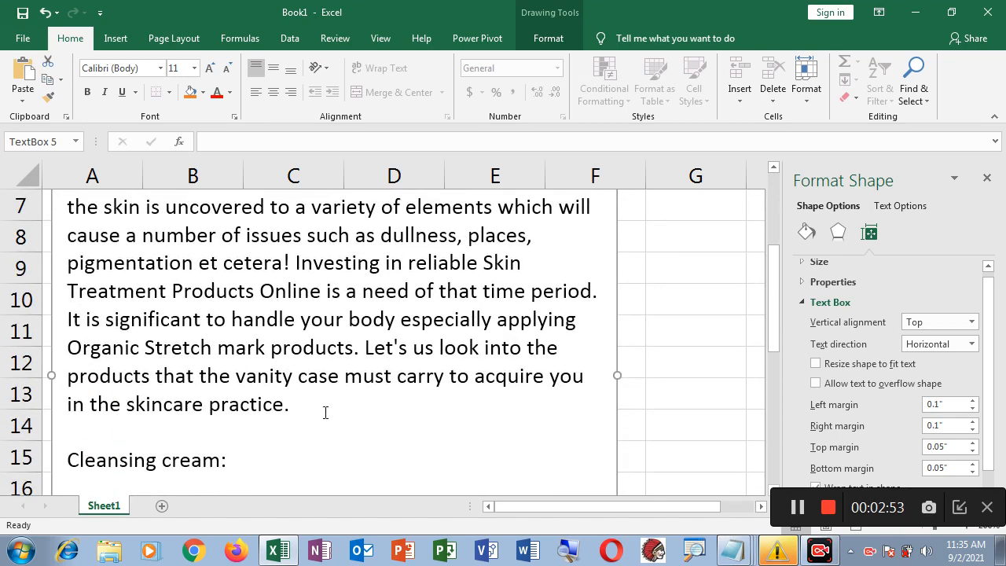
pyautogui.scroll(1, 325, 412)
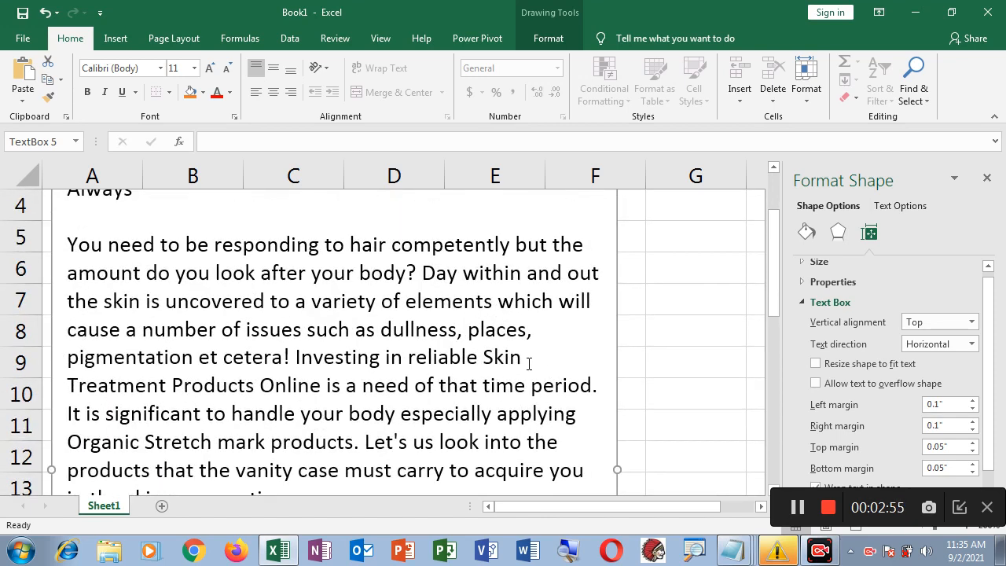
pyautogui.click(599, 385)
pyautogui.press('Return')
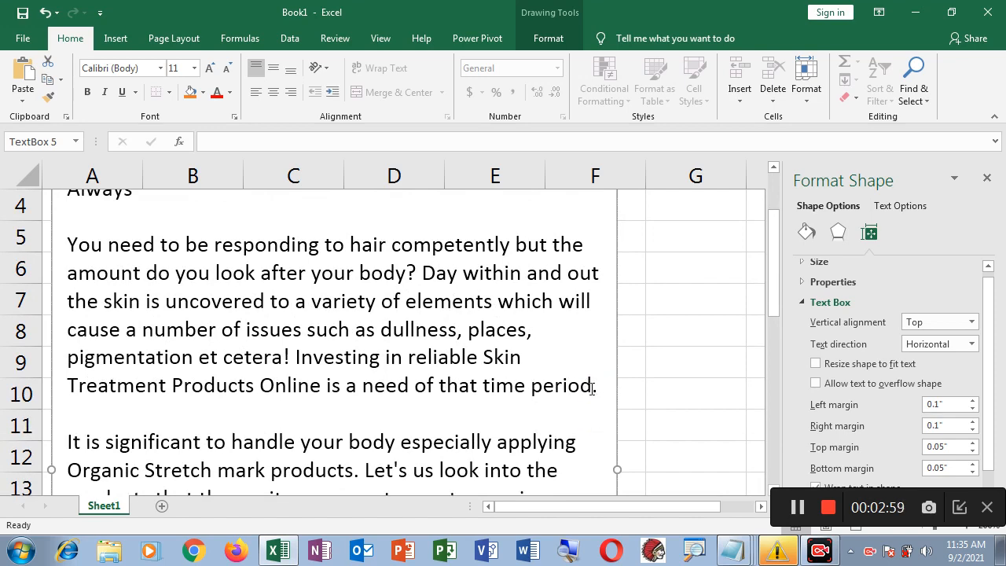
# Set the paragraph alignment of all text in the text box to Justified
pyautogui.scroll(-1, 585, 386)
pyautogui.scroll(-4, 575, 386)
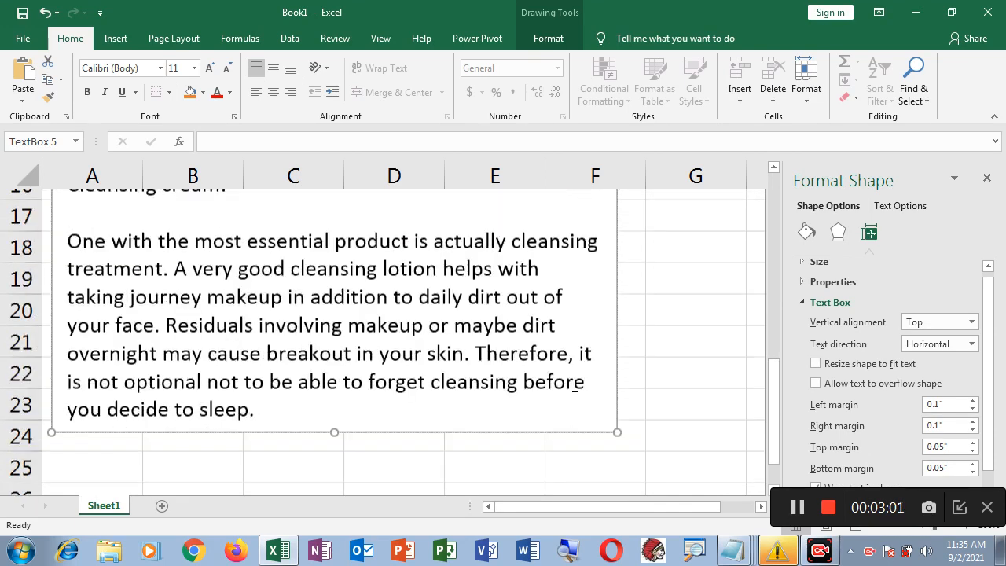
pyautogui.scroll(6, 574, 386)
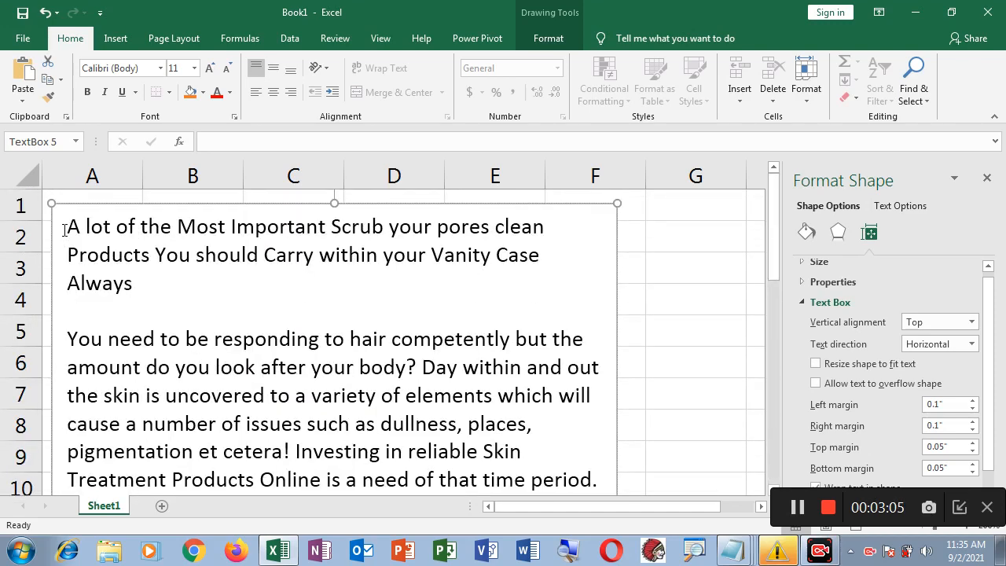
pyautogui.hotkey('ctrl', 'a')
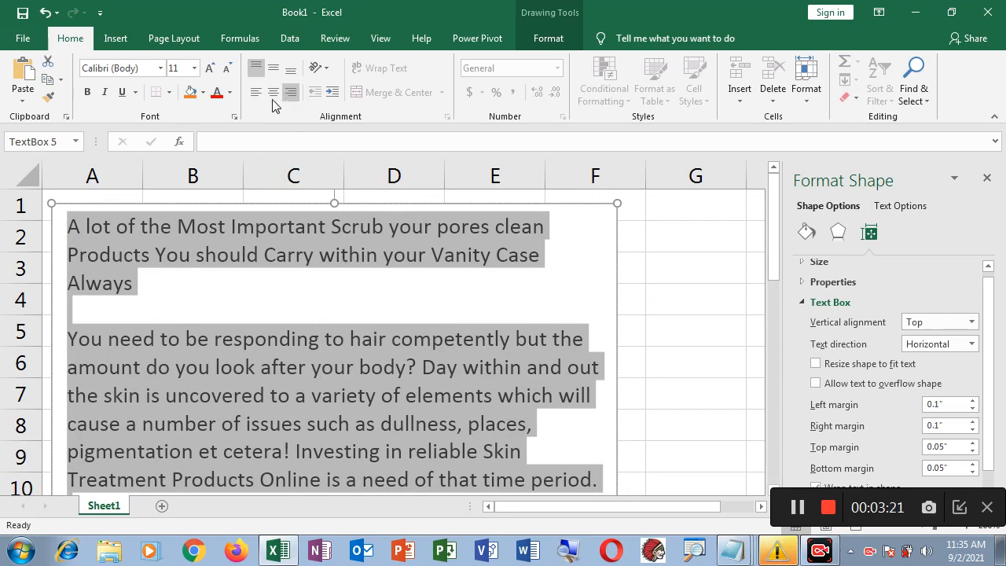
pyautogui.rightClick(400, 235)
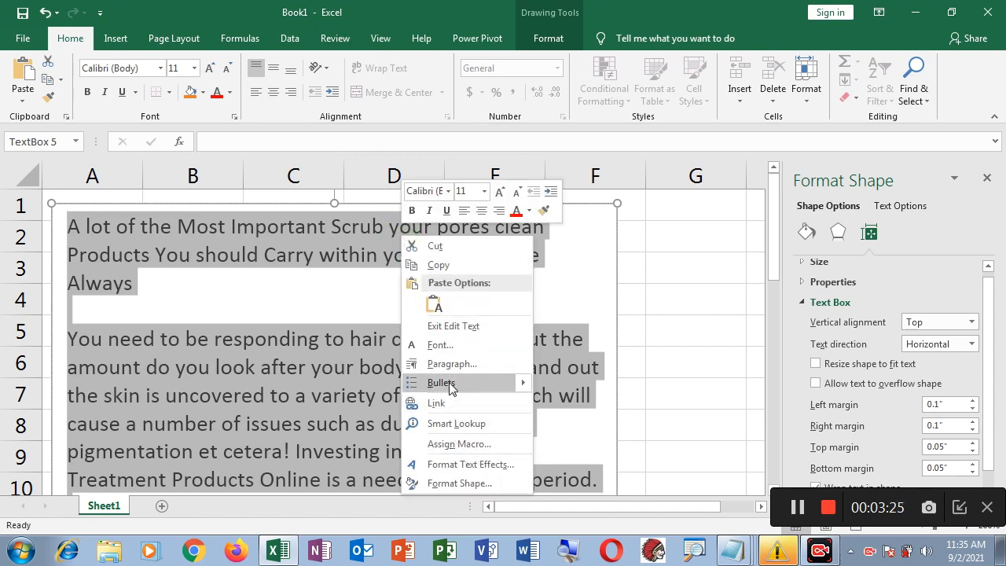
pyautogui.click(454, 363)
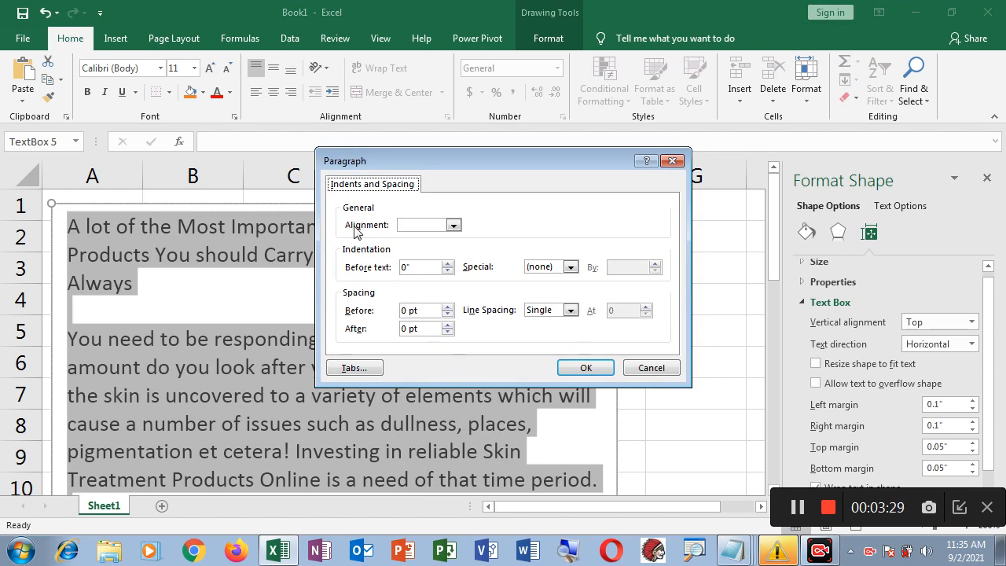
pyautogui.click(454, 226)
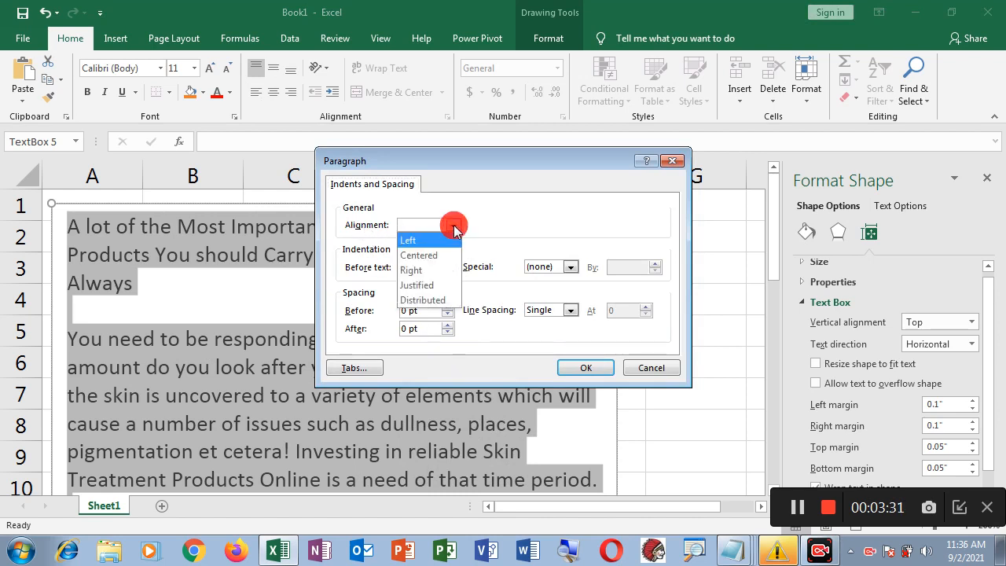
pyautogui.click(435, 289)
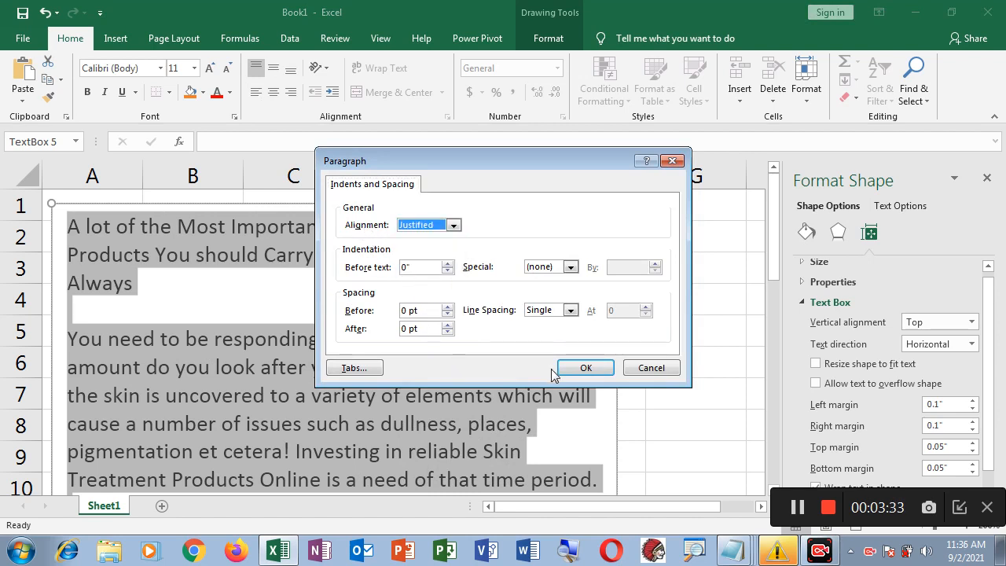
pyautogui.click(576, 370)
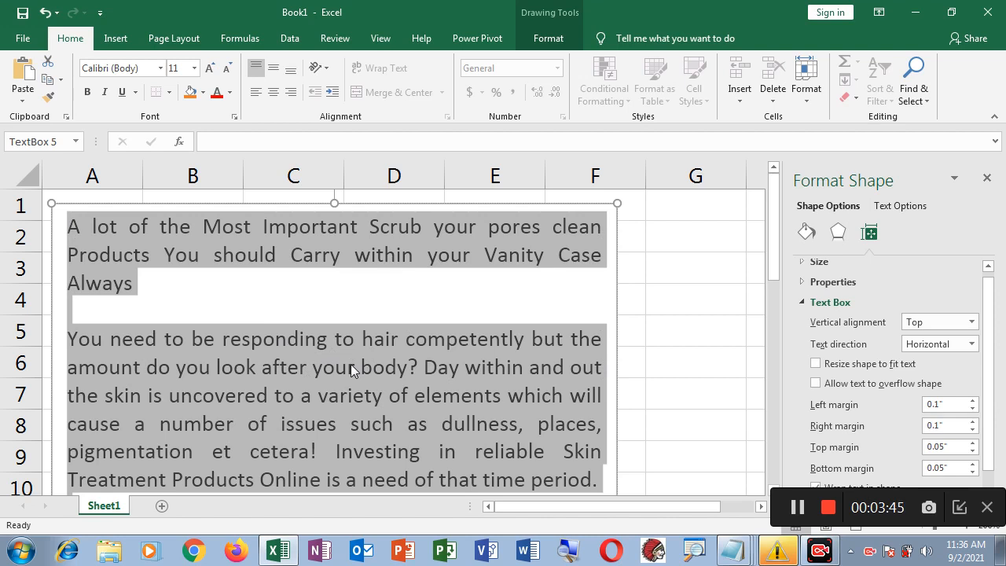
# Review the font settings of the selected text box text, including the list of Latin text fonts, and keep them as they are
pyautogui.rightClick(220, 238)
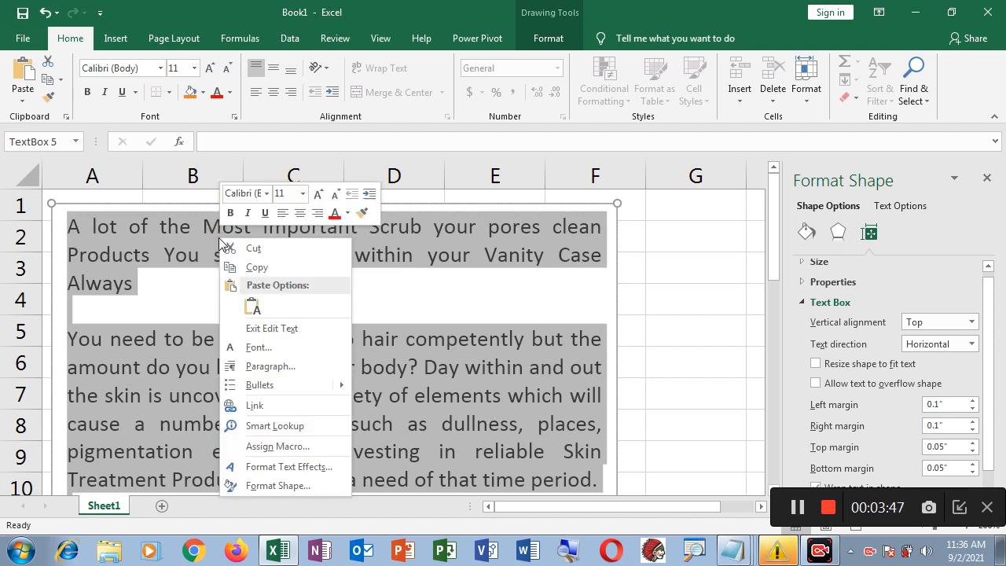
pyautogui.click(255, 348)
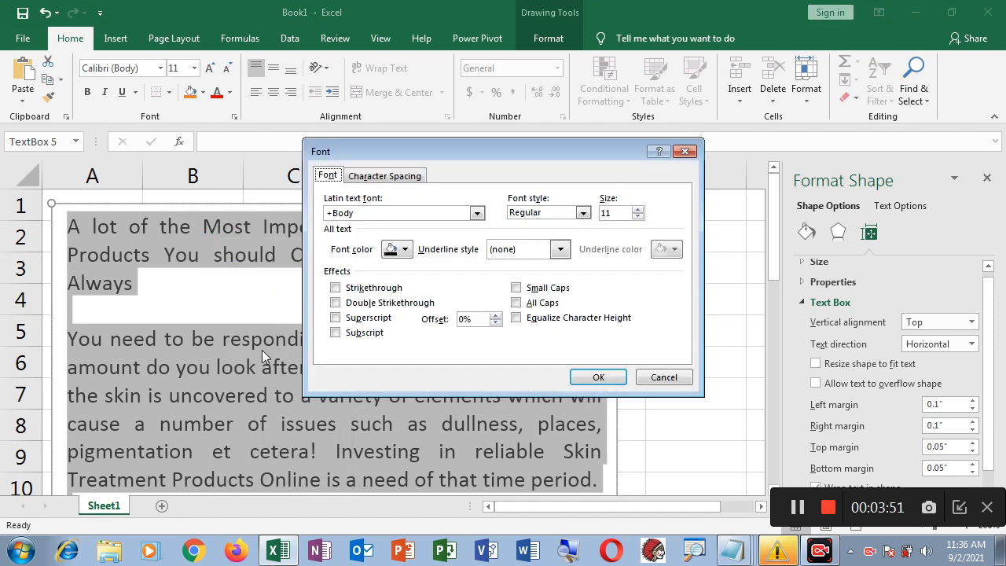
pyautogui.click(406, 213)
pyautogui.click(476, 213)
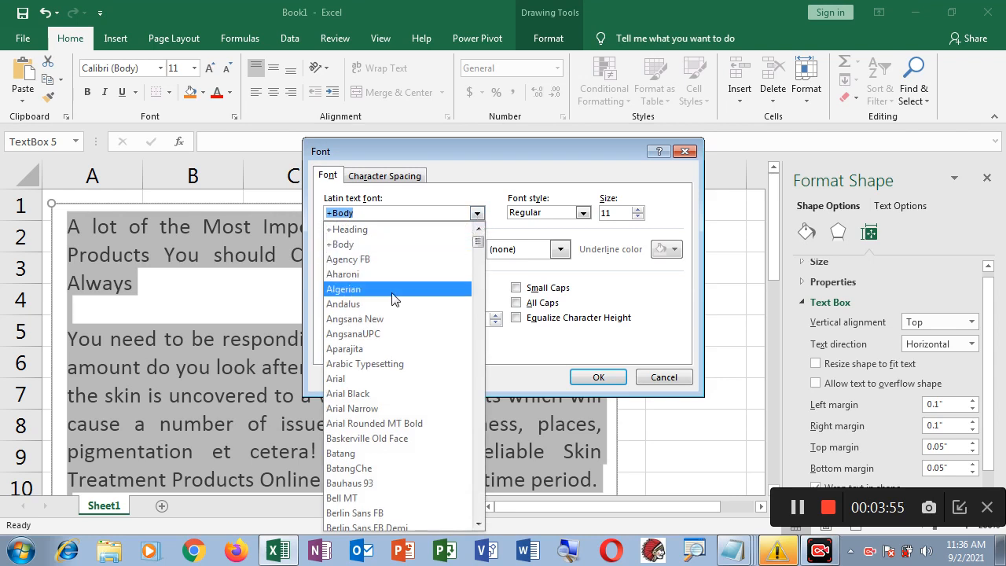
pyautogui.click(485, 203)
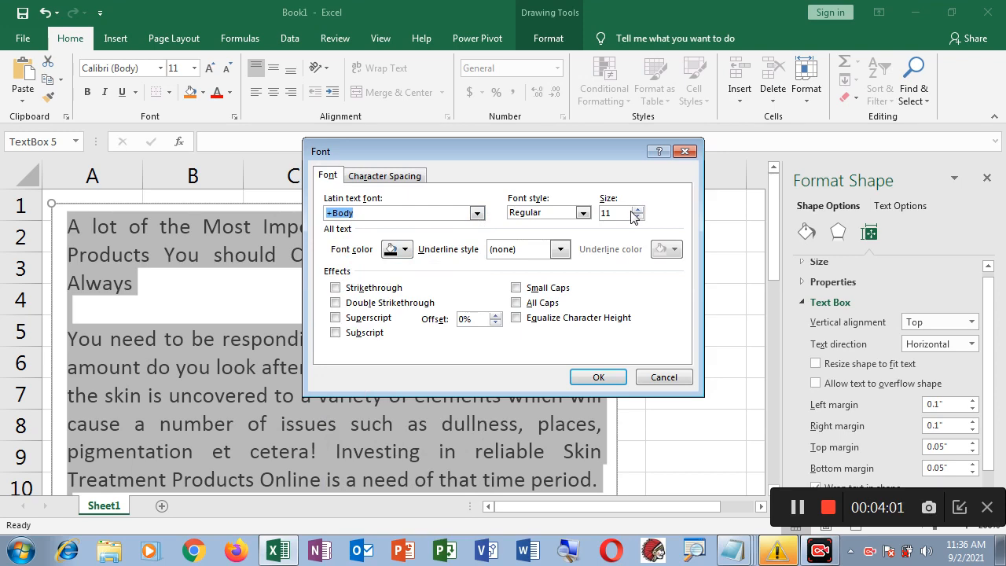
pyautogui.click(602, 377)
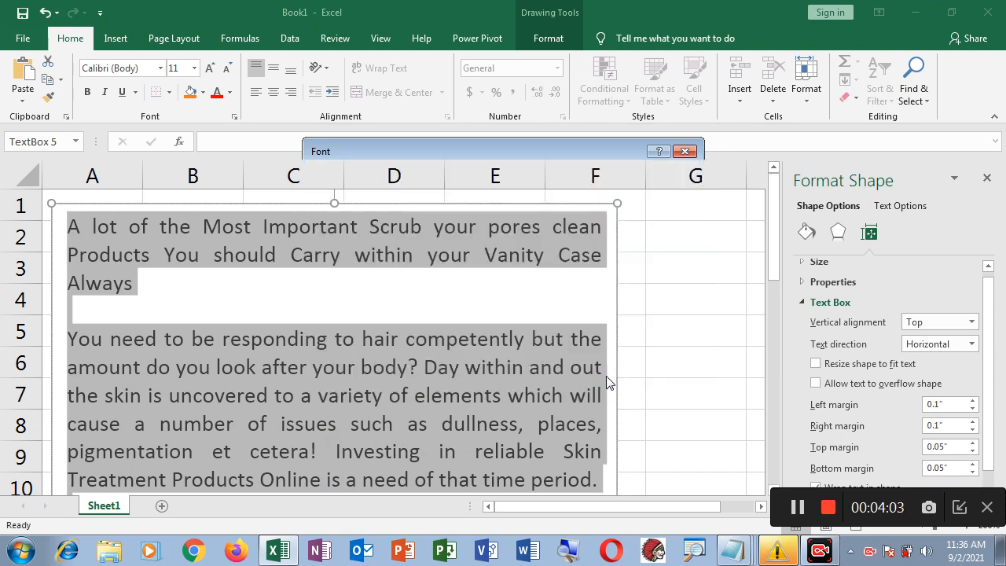
# Clear the text selection and look over the justified paragraphs in the text box
pyautogui.scroll(-1, 400, 379)
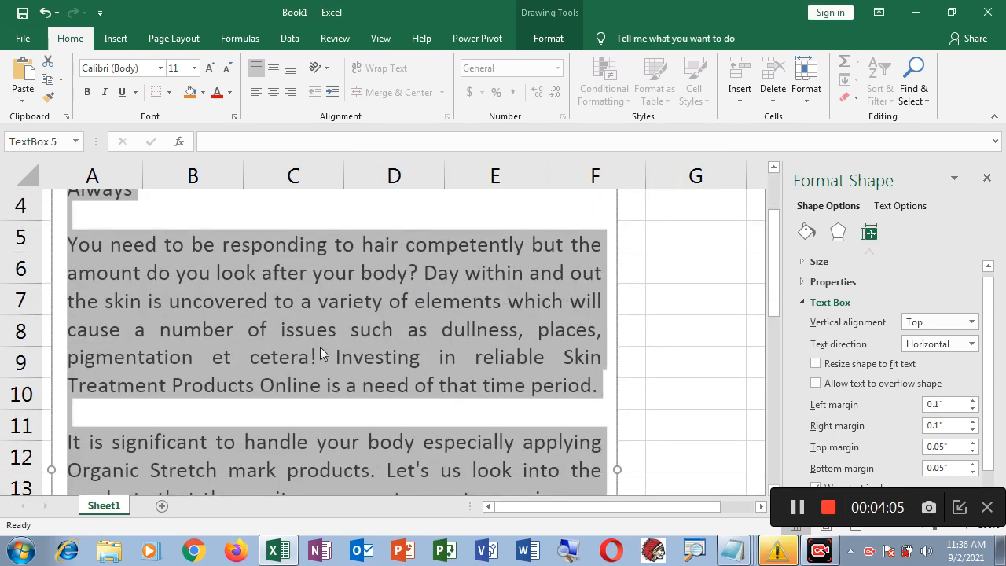
pyautogui.click(314, 353)
pyautogui.scroll(1, 316, 357)
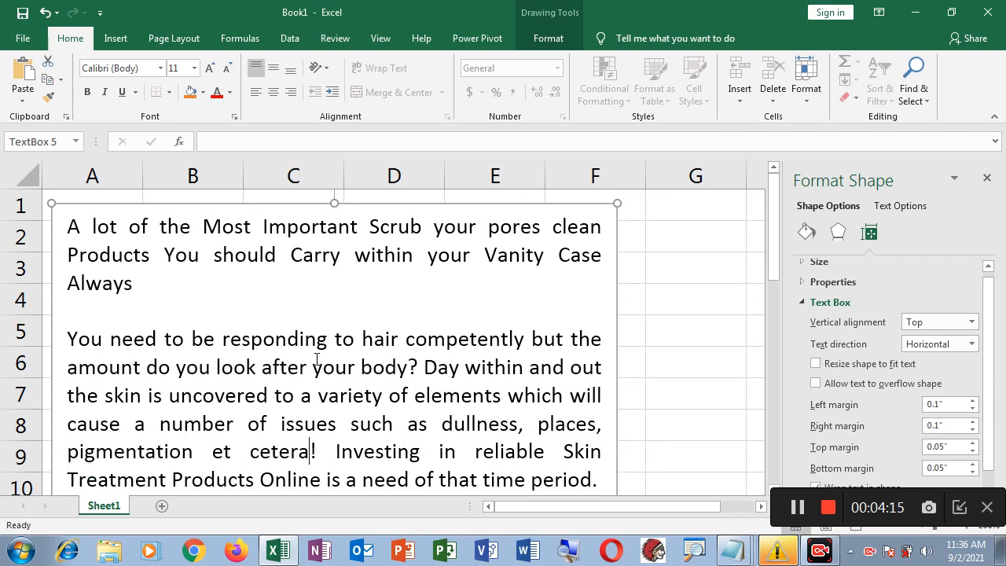
pyautogui.scroll(-5, 237, 321)
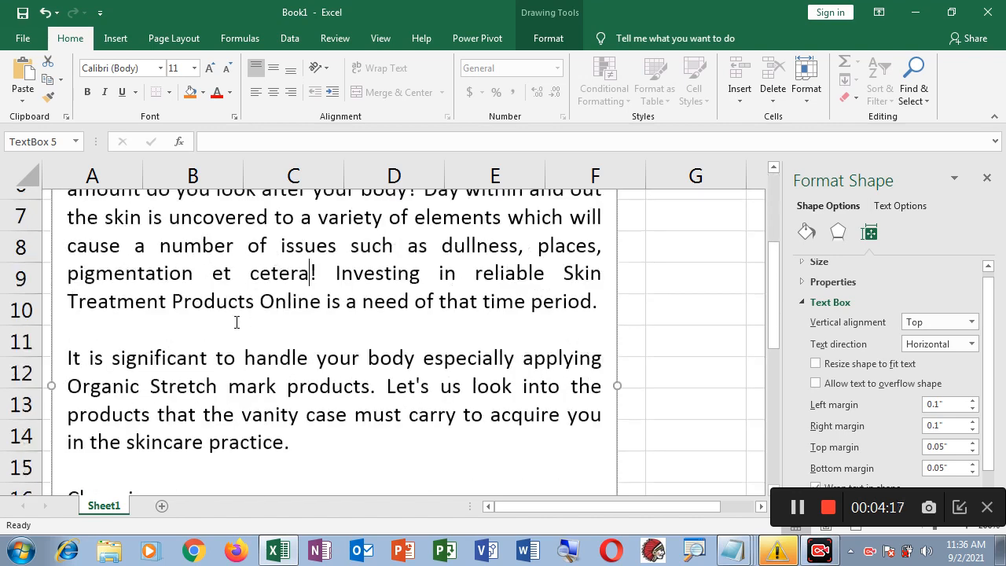
pyautogui.scroll(3, 237, 322)
pyautogui.scroll(2, 236, 322)
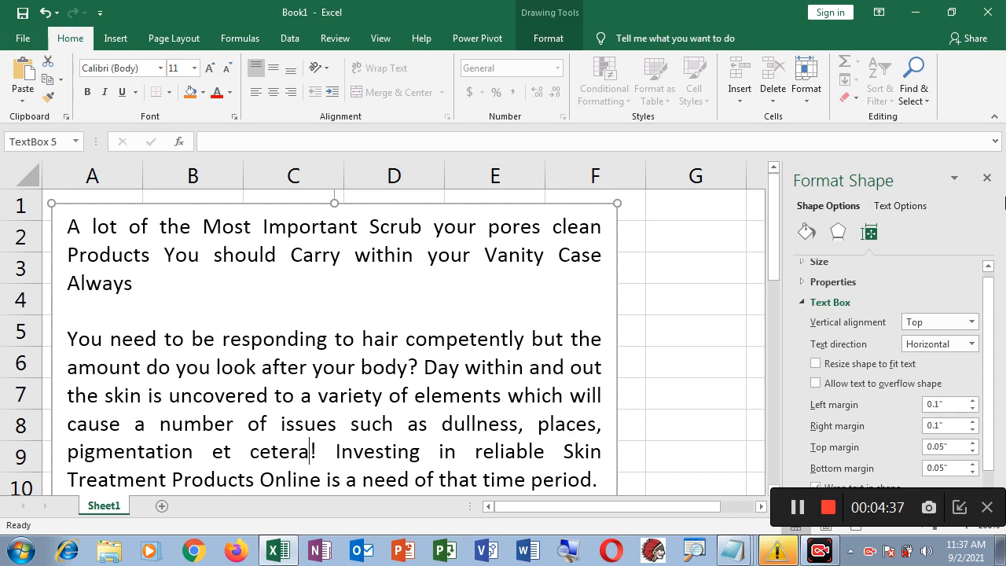
pyautogui.click(988, 179)
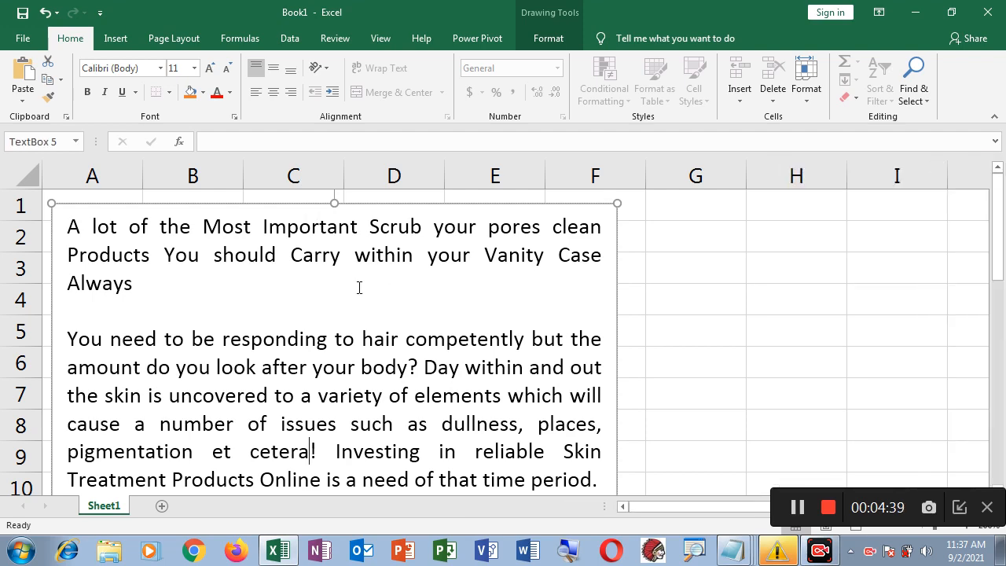
pyautogui.rightClick(360, 286)
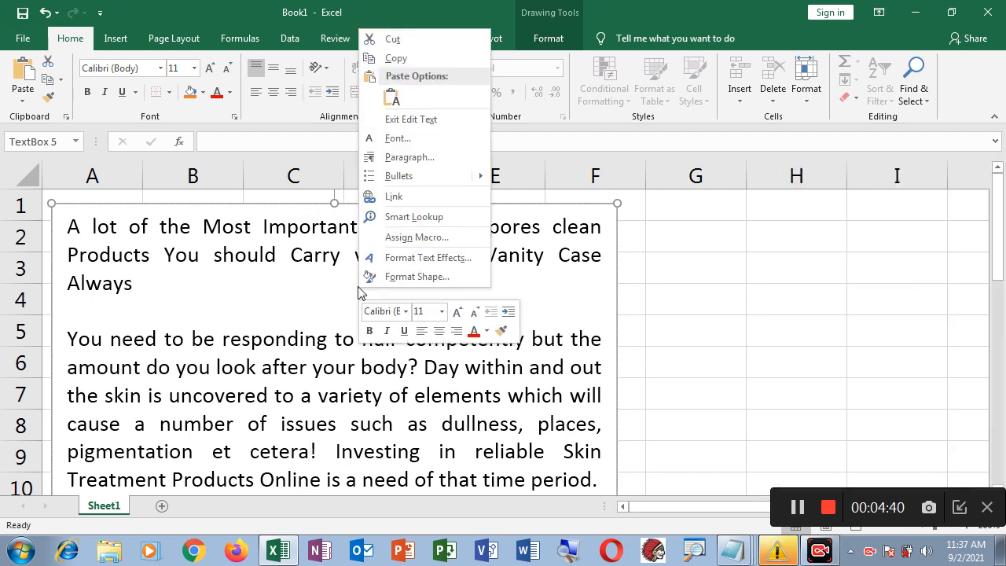
pyautogui.click(431, 278)
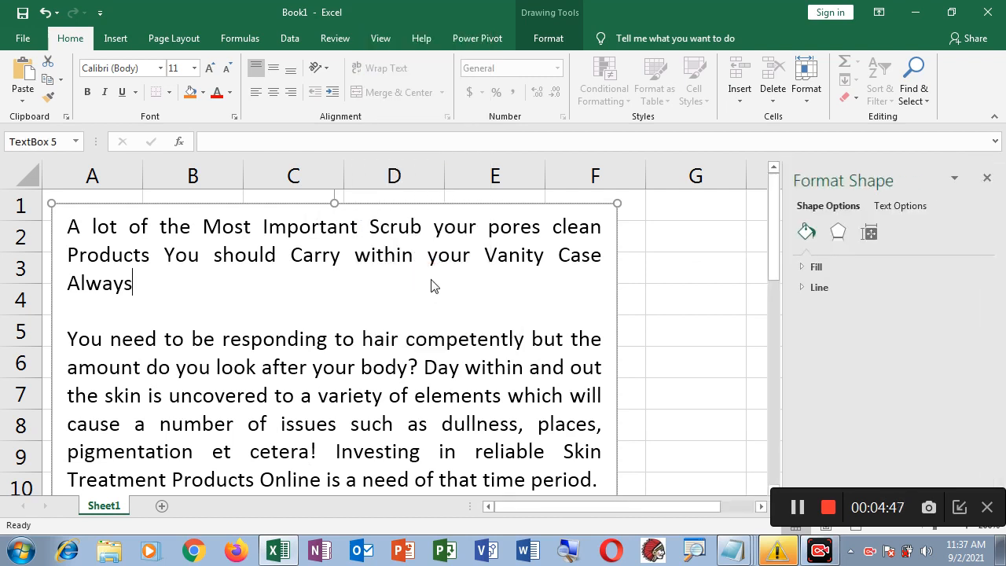
pyautogui.click(869, 233)
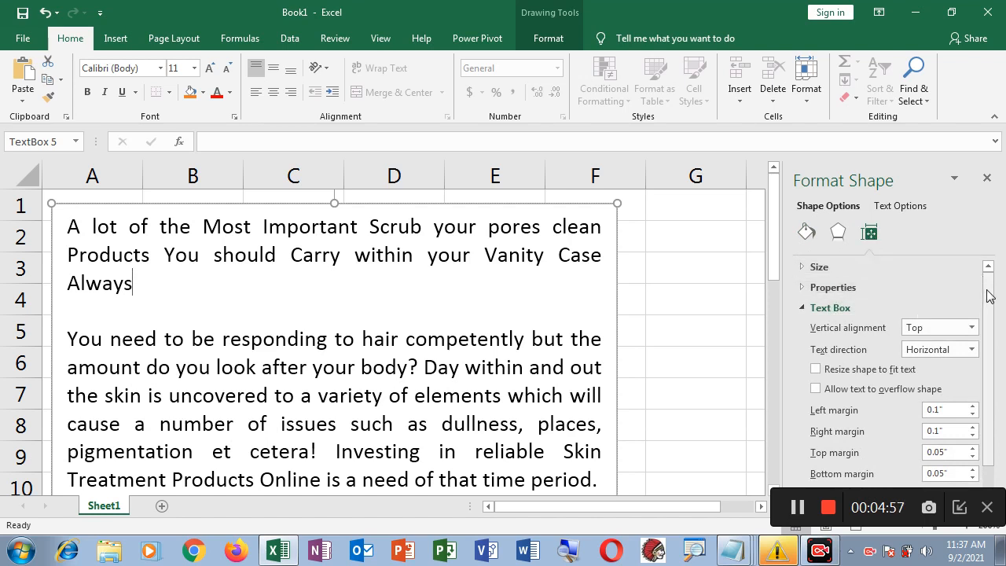
pyautogui.moveTo(990, 318); pyautogui.dragTo(995, 362)
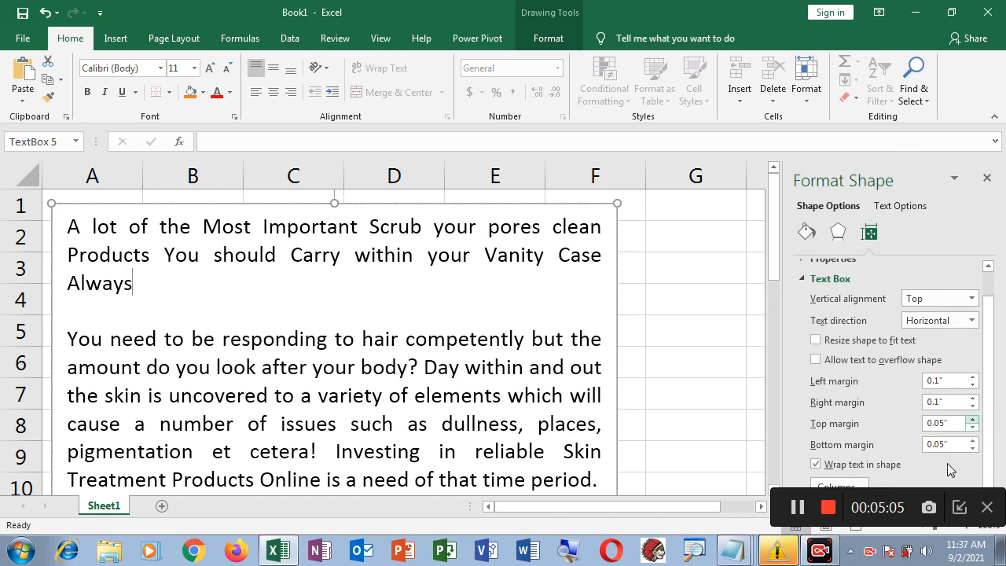
pyautogui.moveTo(776, 510); pyautogui.dragTo(776, 530)
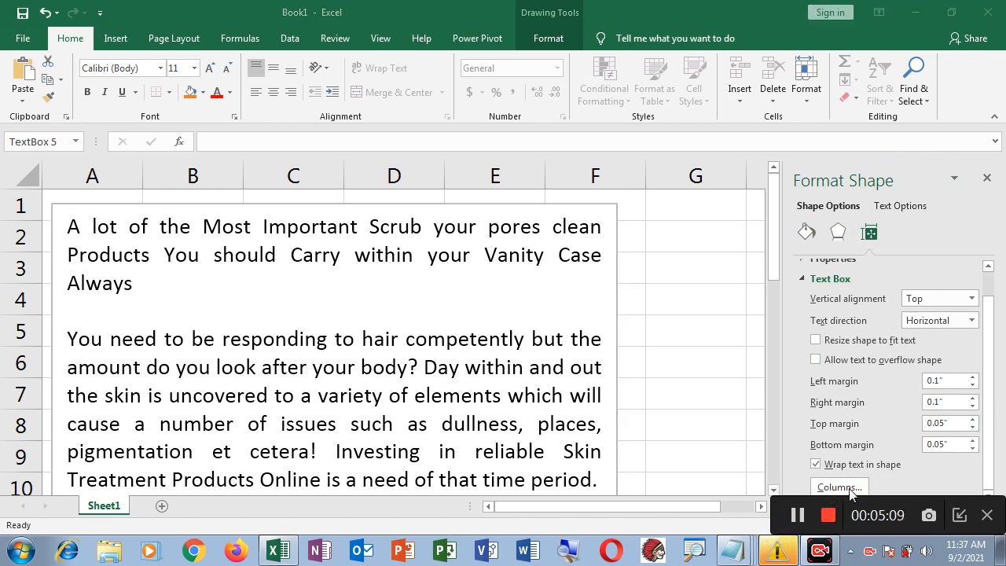
pyautogui.click(987, 180)
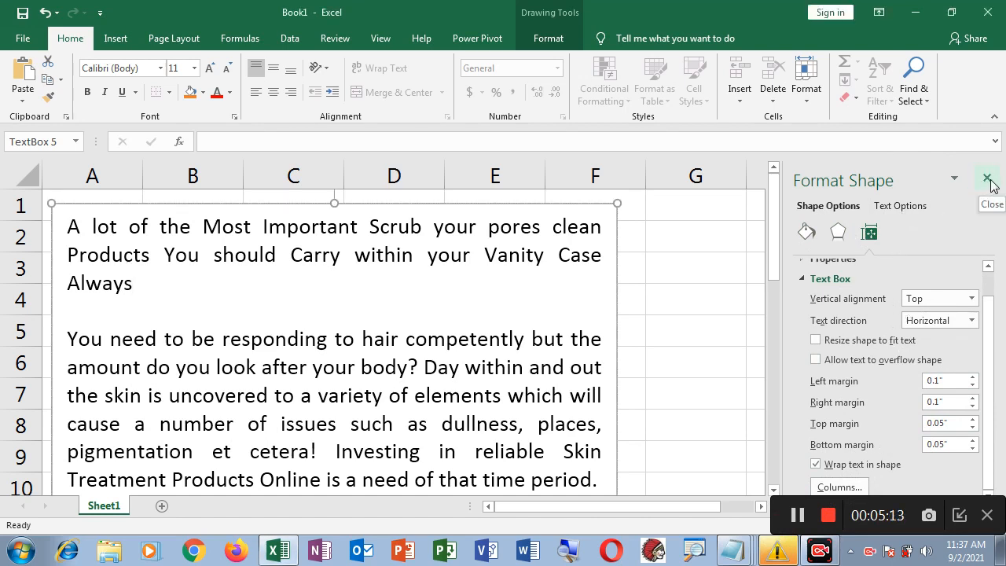
pyautogui.click(989, 182)
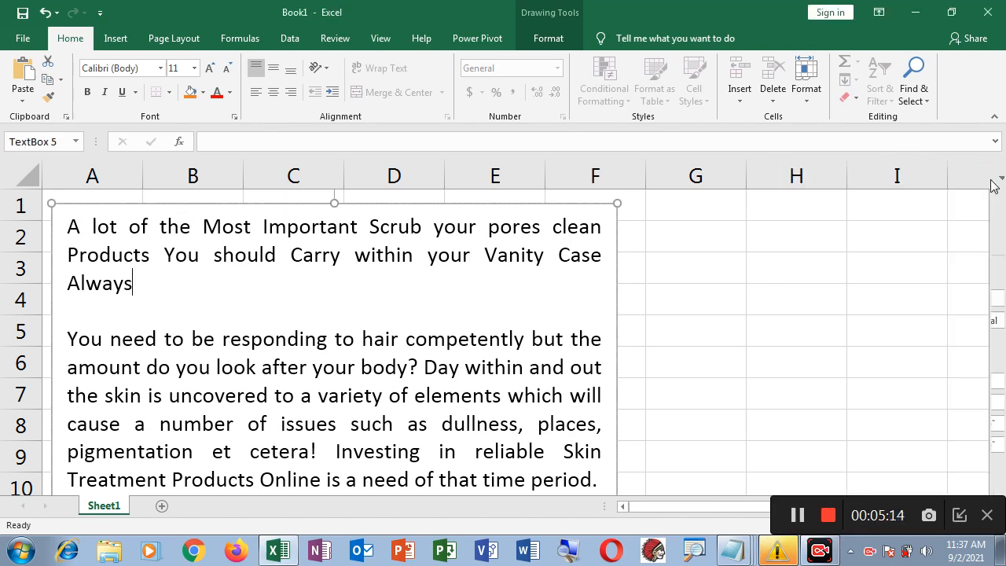
# Split the text box's text into two columns with 0.2" spacing through its Format Shape options
pyautogui.rightClick(337, 252)
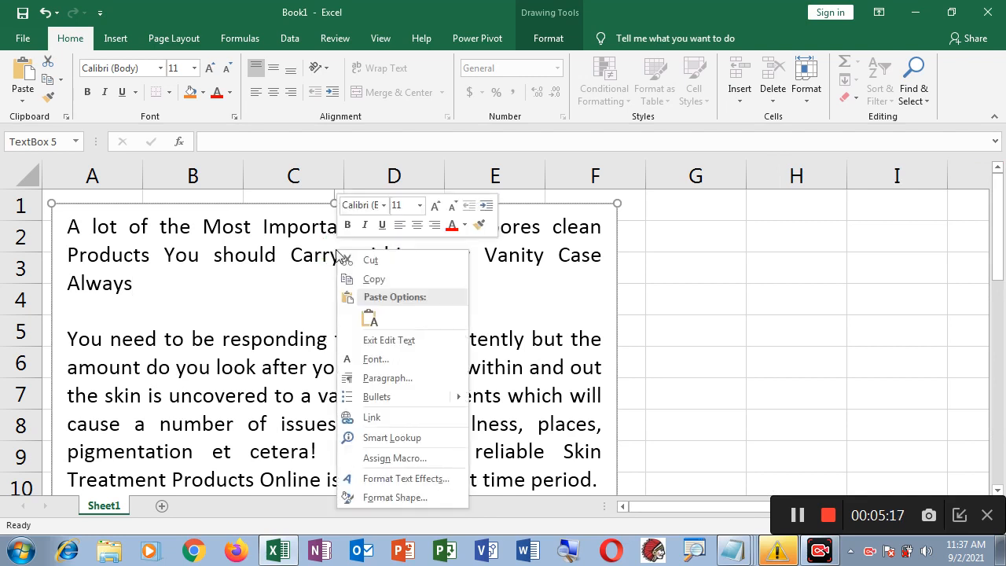
pyautogui.click(393, 498)
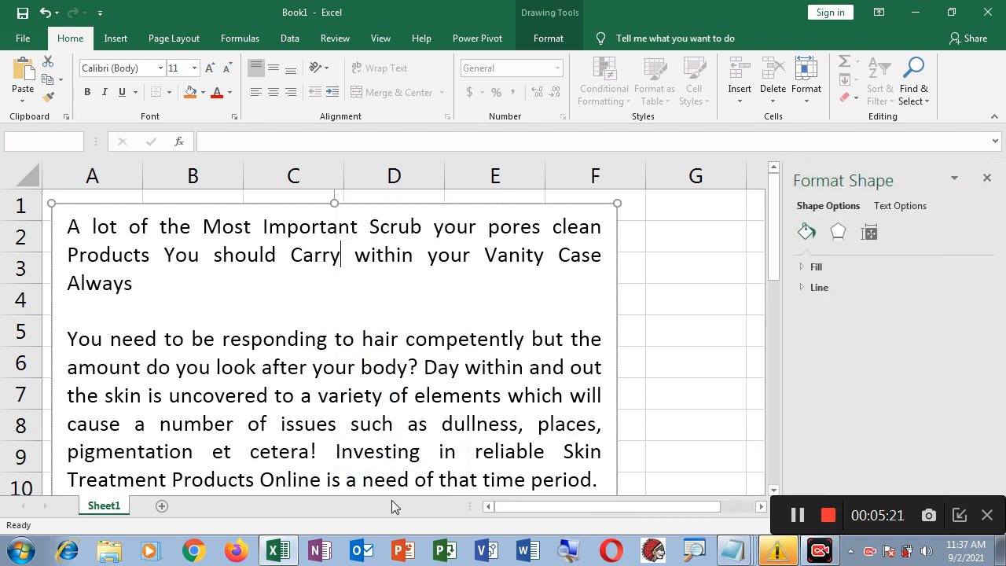
pyautogui.click(872, 235)
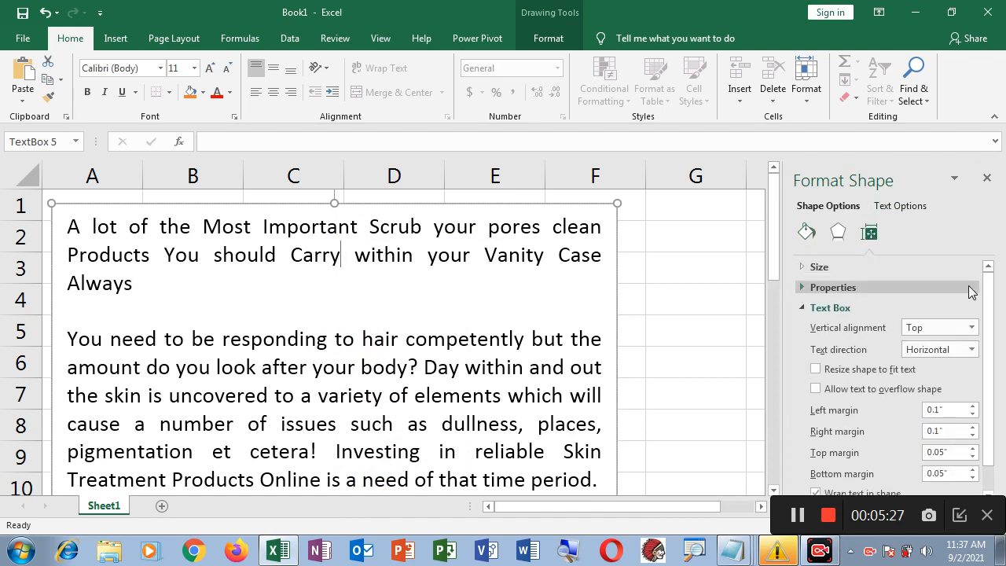
pyautogui.moveTo(989, 286); pyautogui.dragTo(988, 374)
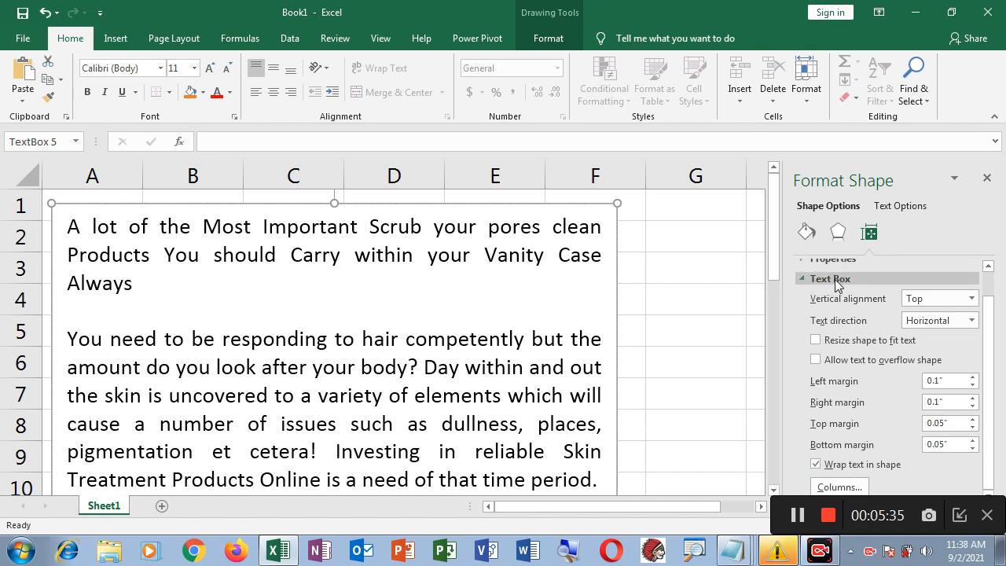
pyautogui.click(837, 488)
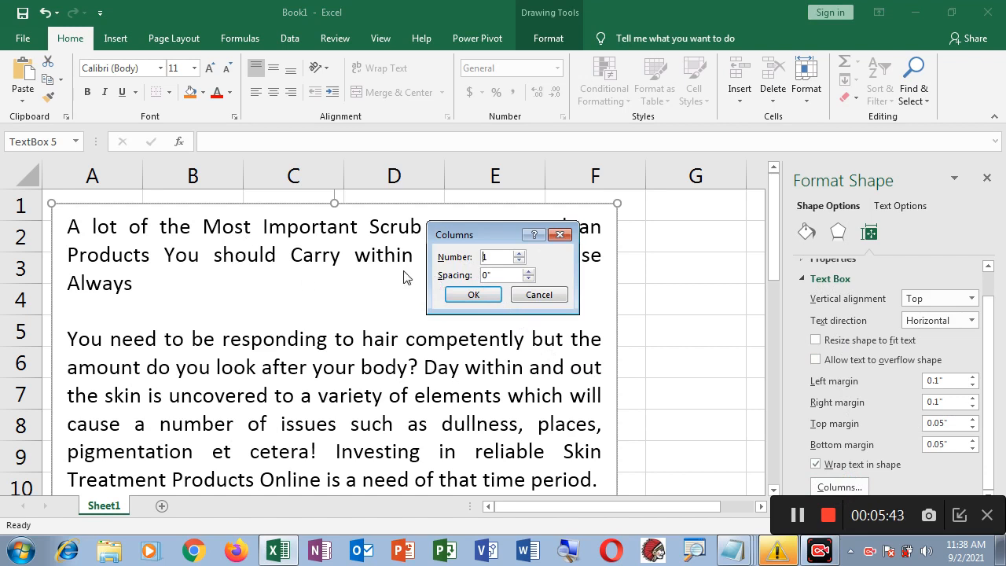
pyautogui.click(499, 261)
pyautogui.click(468, 262)
pyautogui.moveTo(503, 275); pyautogui.dragTo(473, 282)
pyautogui.write('0.2')
pyautogui.click(474, 295)
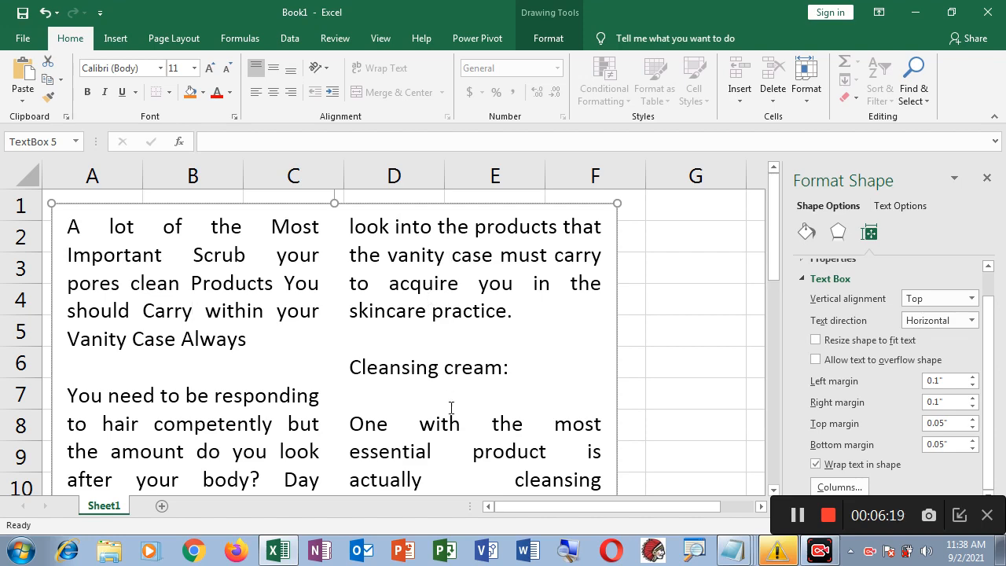
pyautogui.scroll(-7, 333, 300)
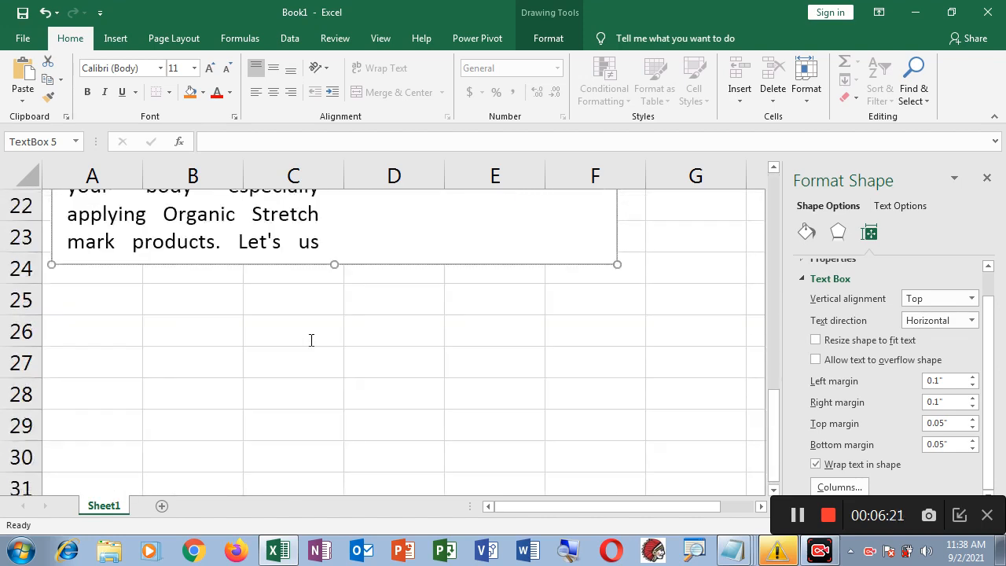
pyautogui.scroll(1, 311, 338)
pyautogui.scroll(6, 310, 339)
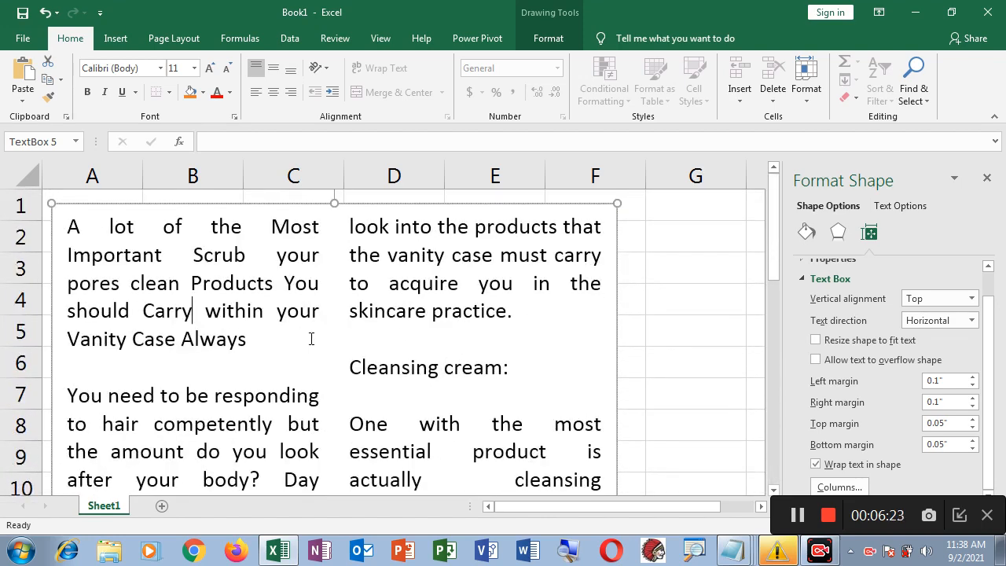